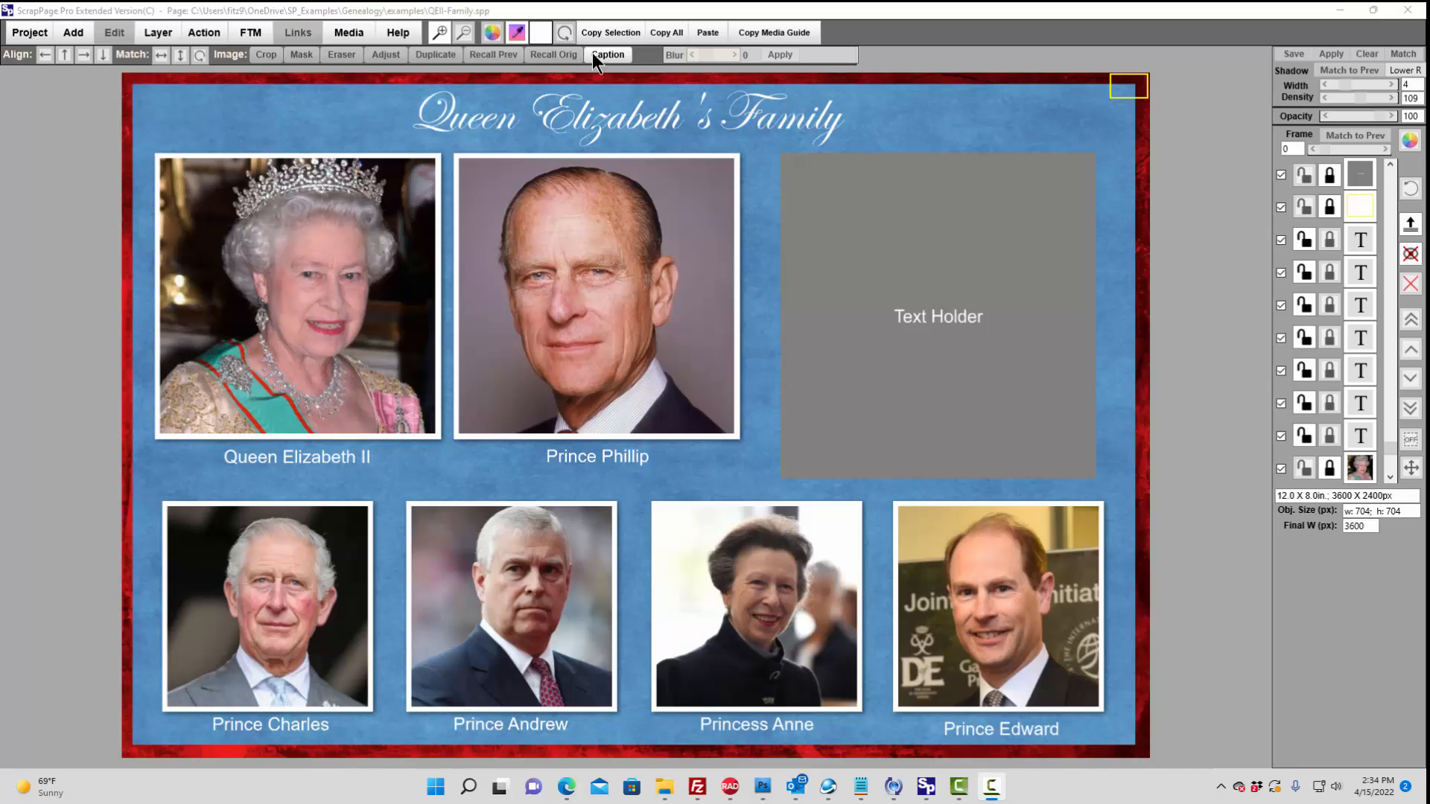
Step: Open the family database and search its records for "wind"
click(249, 32)
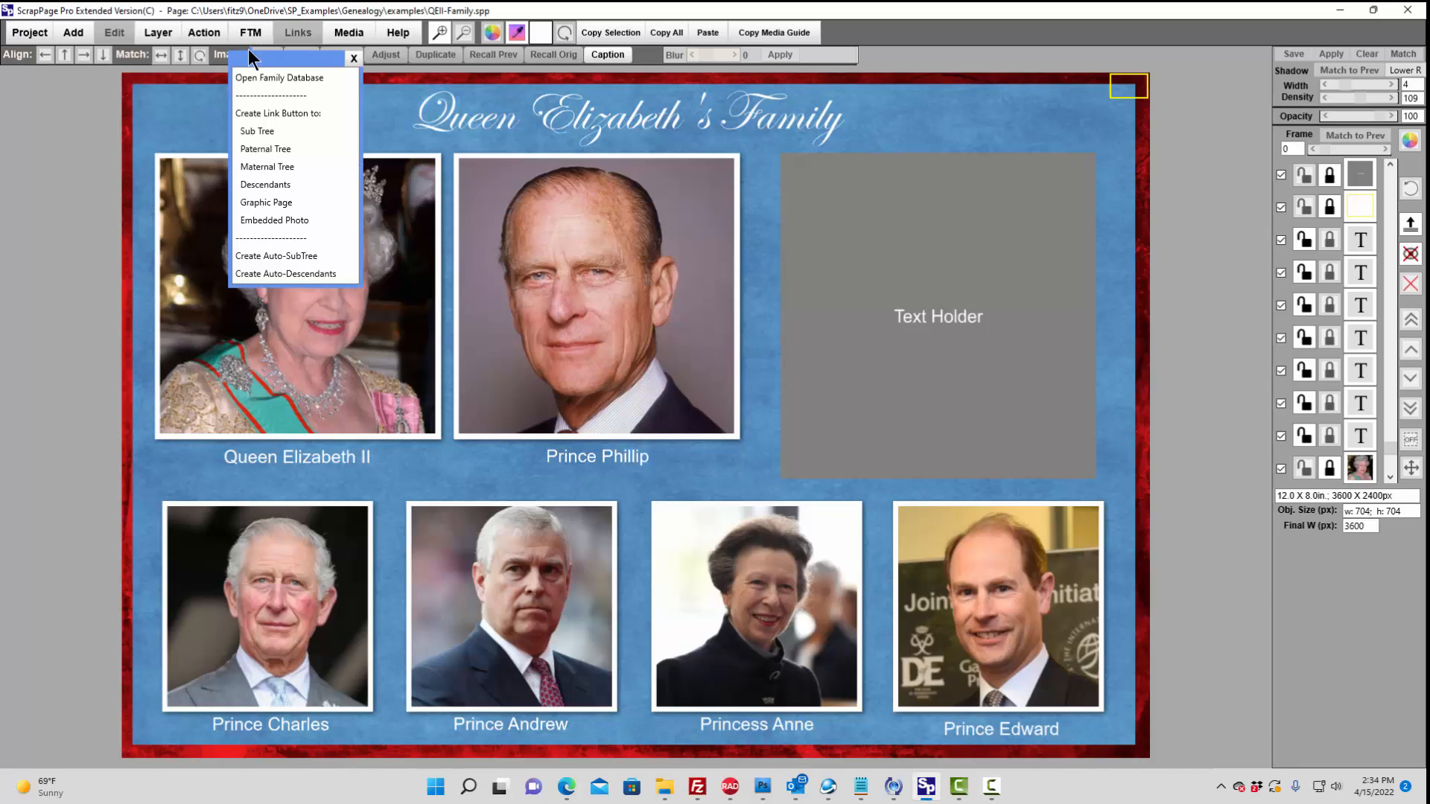
click(262, 76)
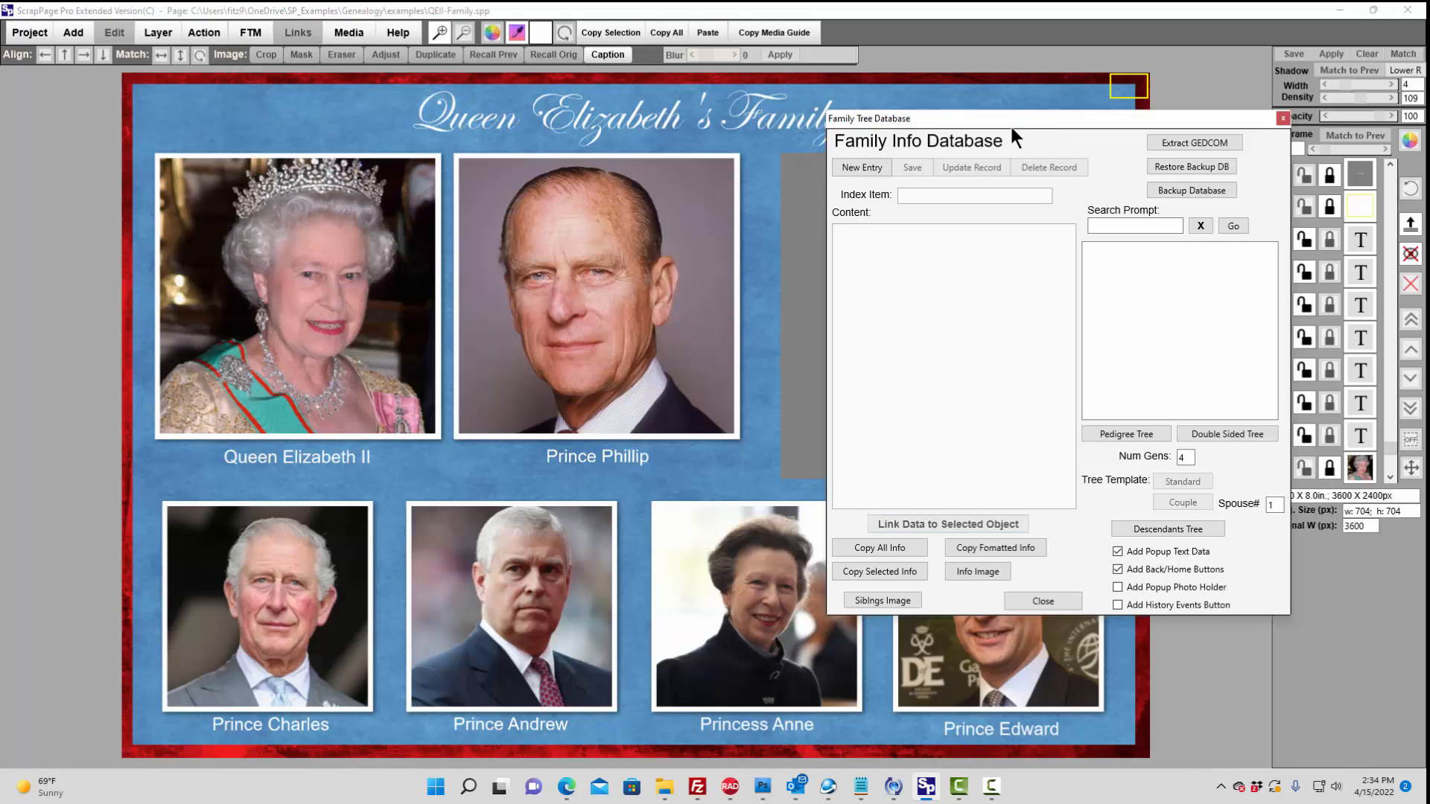
drag(1011, 128, 1067, 113)
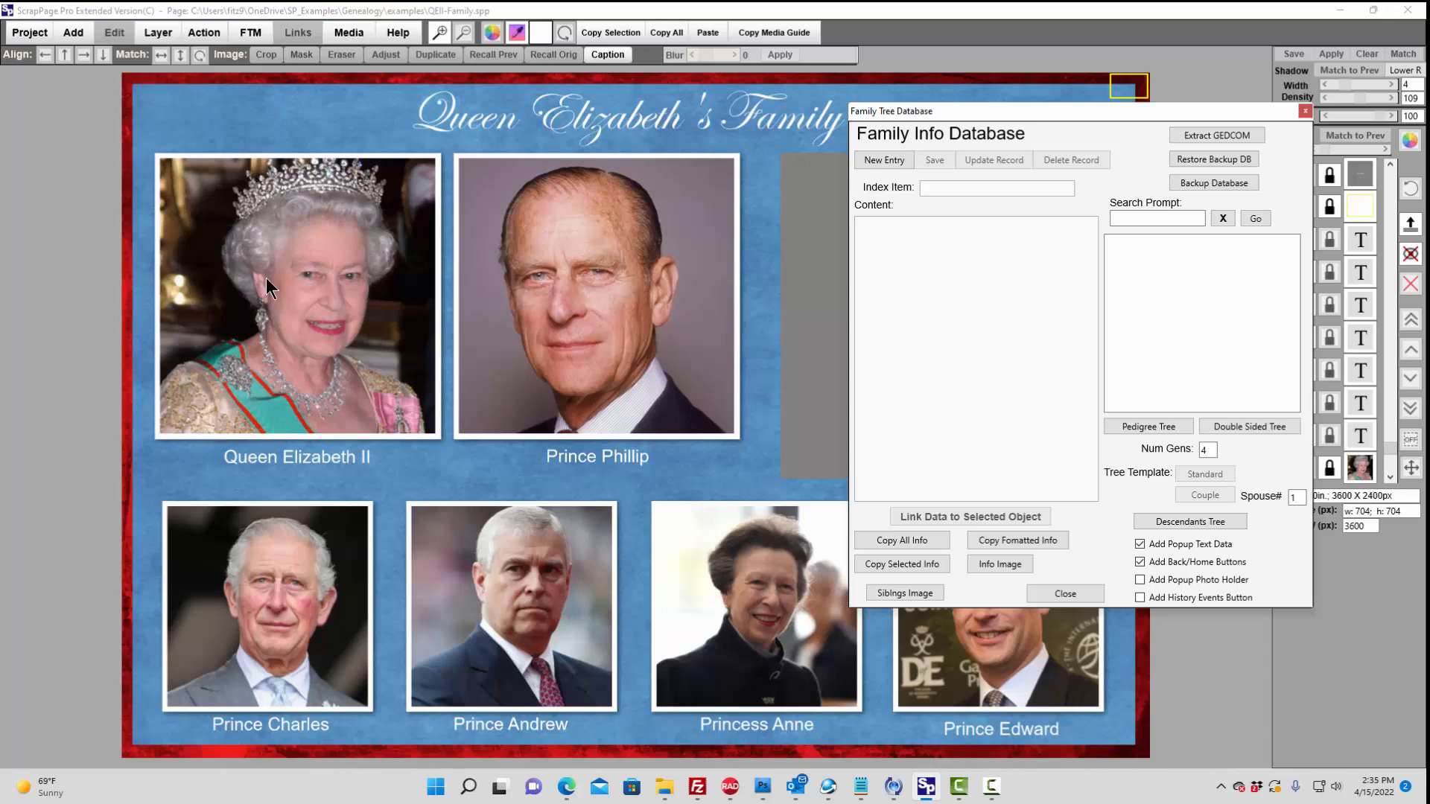
click(1135, 219)
click(1255, 217)
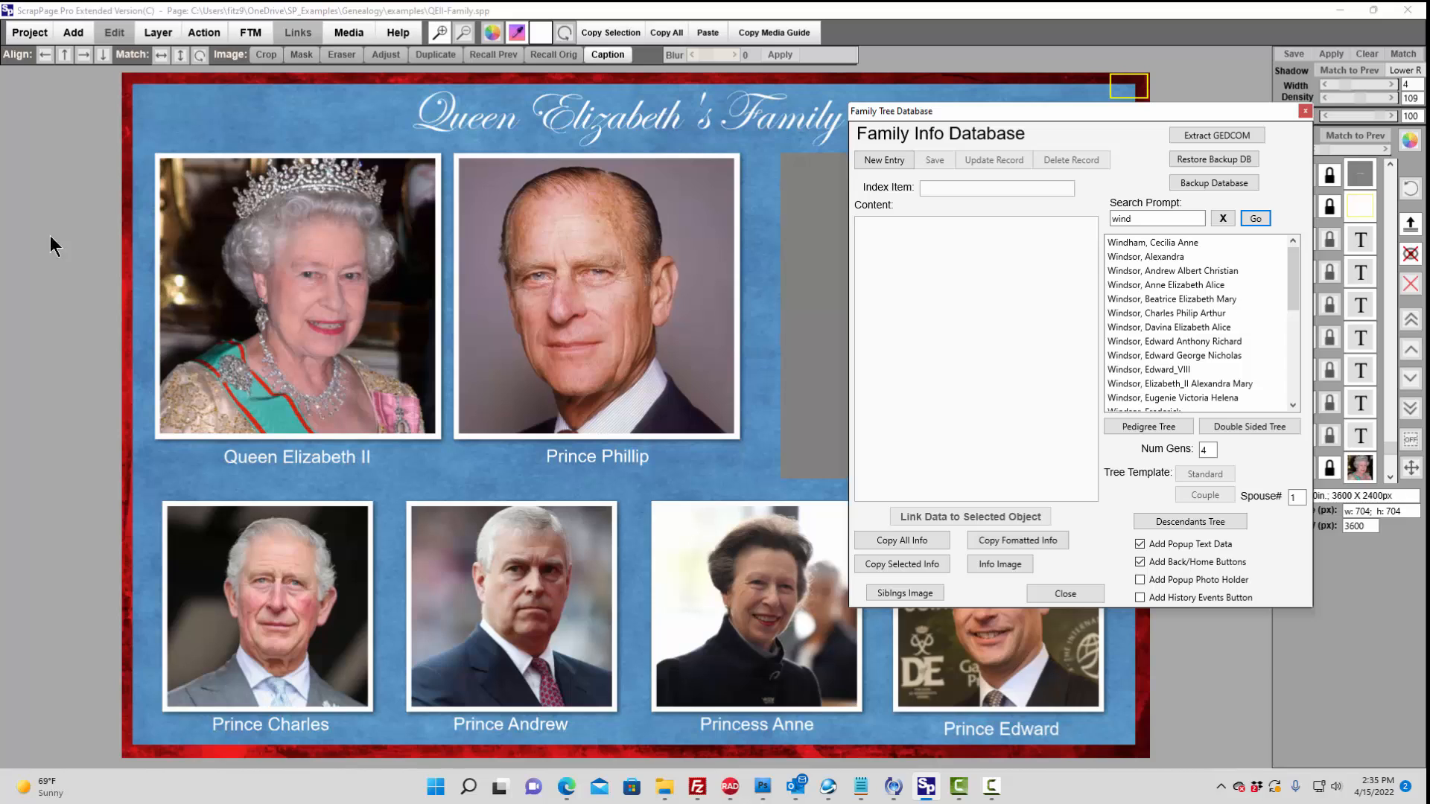
Step: Link the record "Windsor, Elizabeth_II Alexandra Mary" to the Queen Elizabeth II photo
click(325, 316)
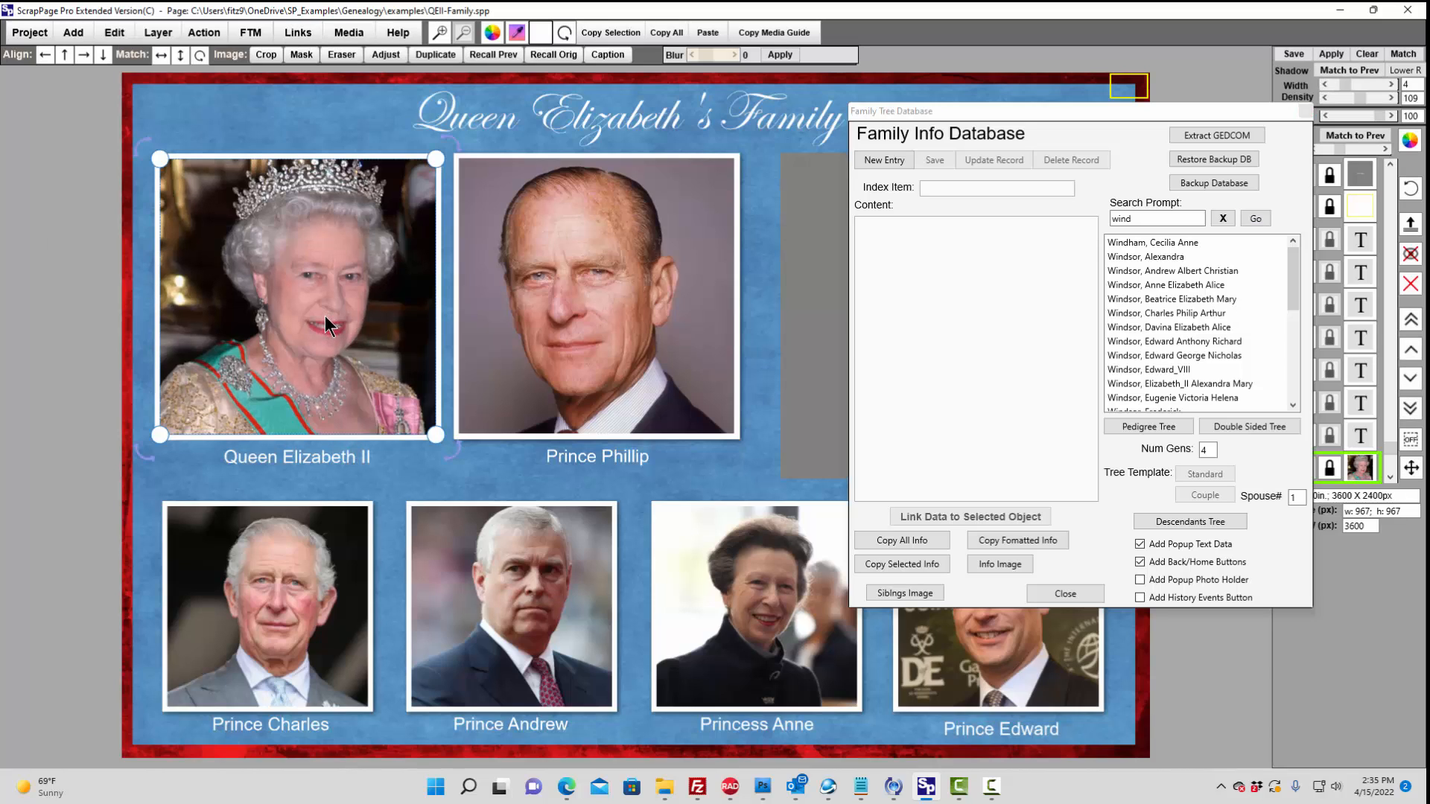
click(1176, 383)
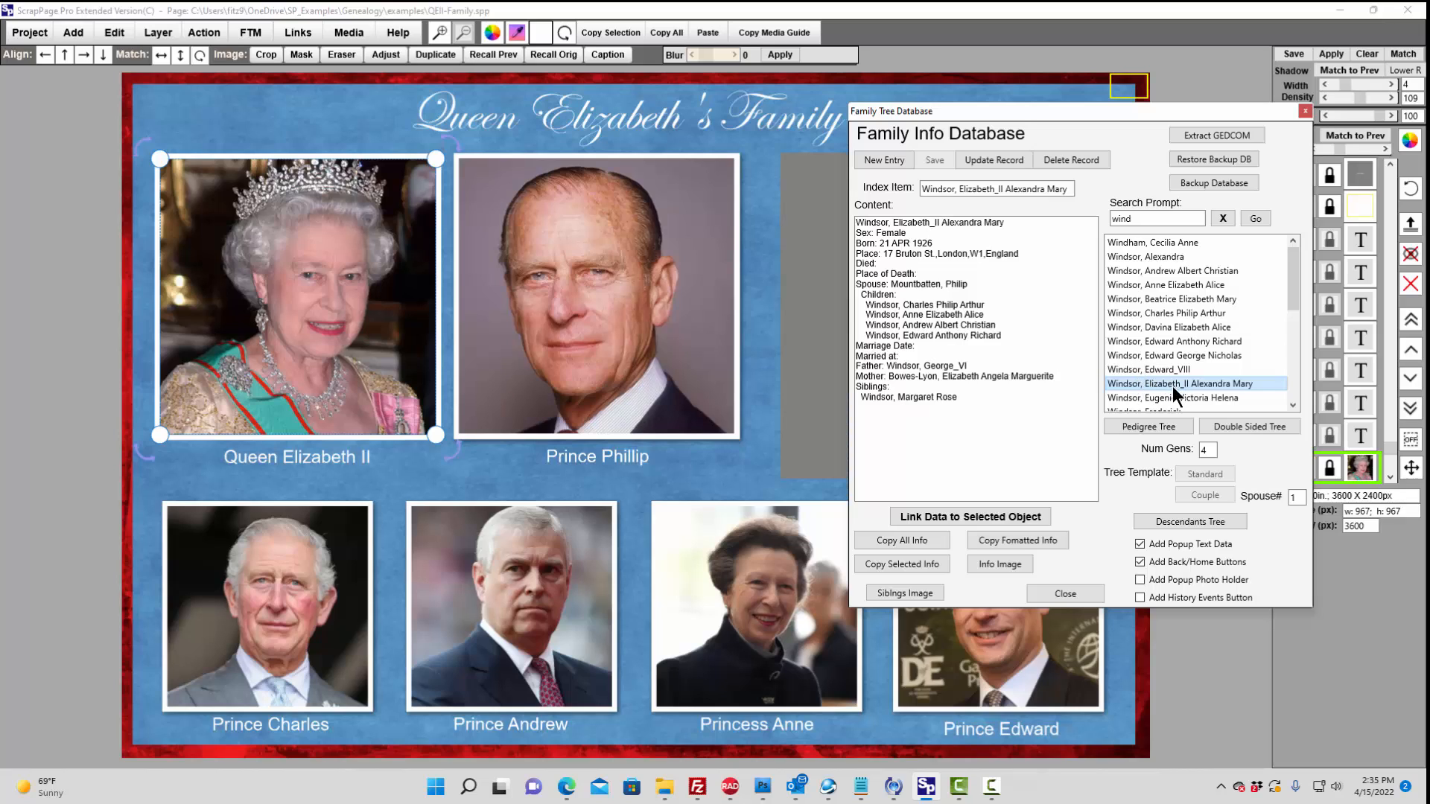
click(973, 519)
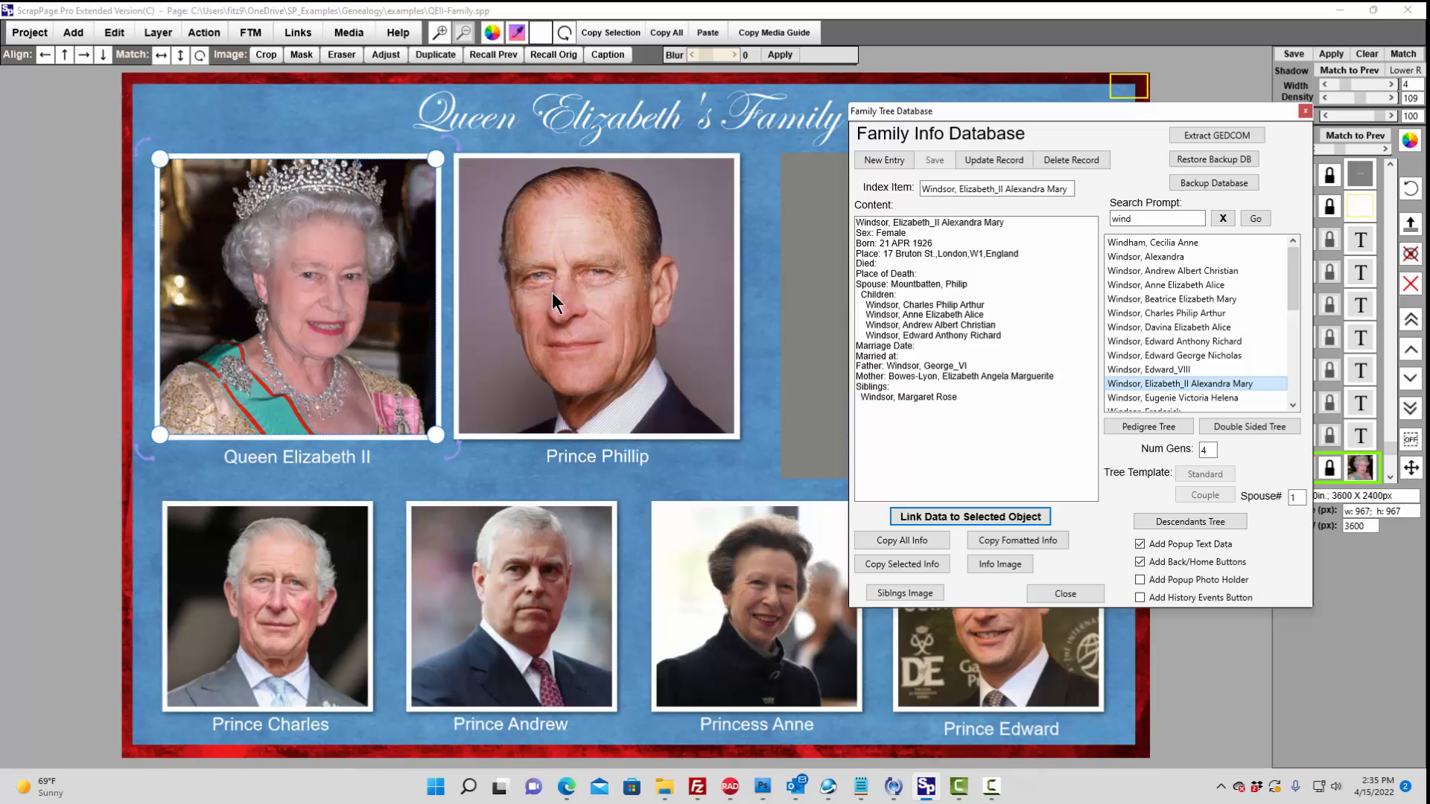
Step: Link the record "Windsor, Charles Philip Arthur" to the Prince Charles photo
click(267, 602)
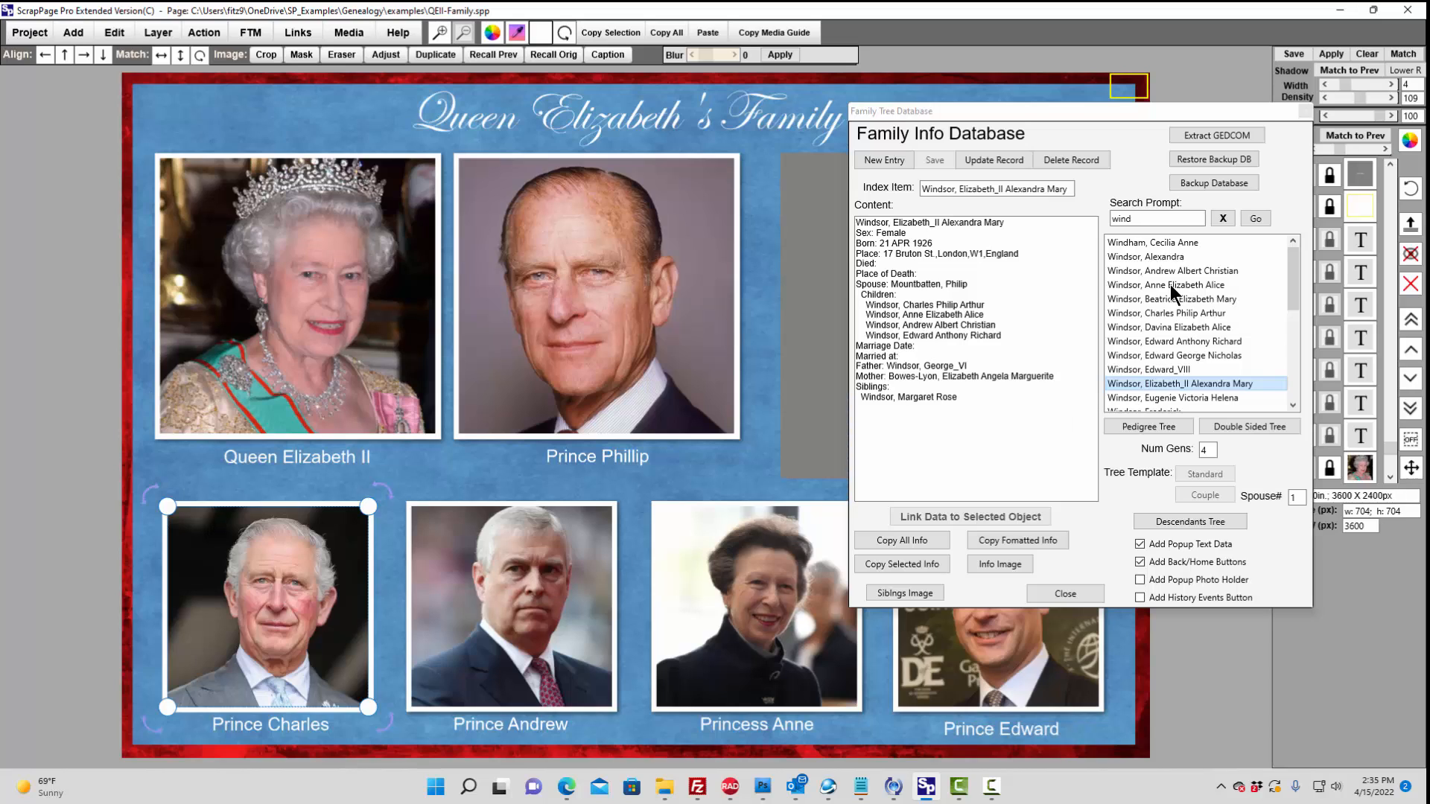
click(1178, 313)
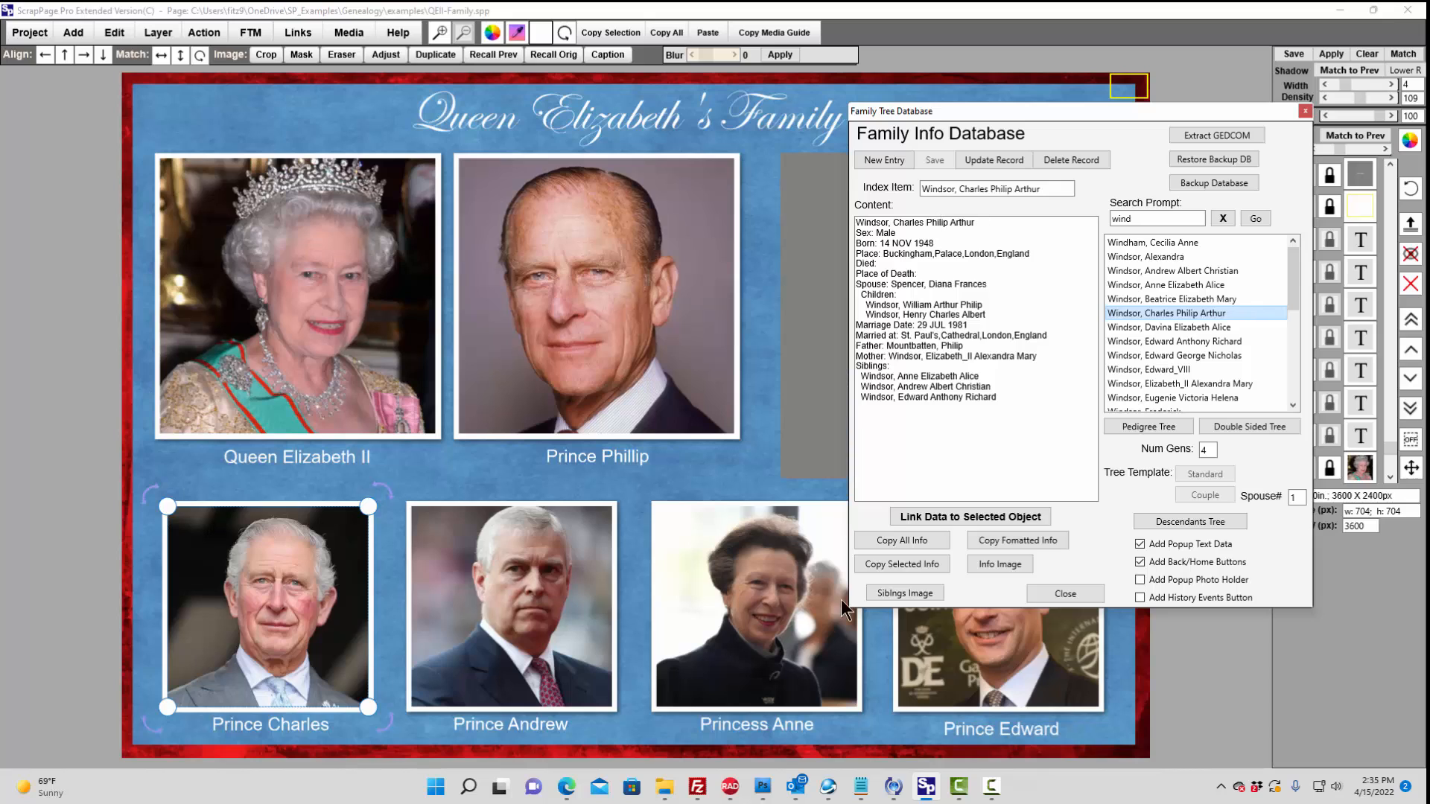
click(962, 519)
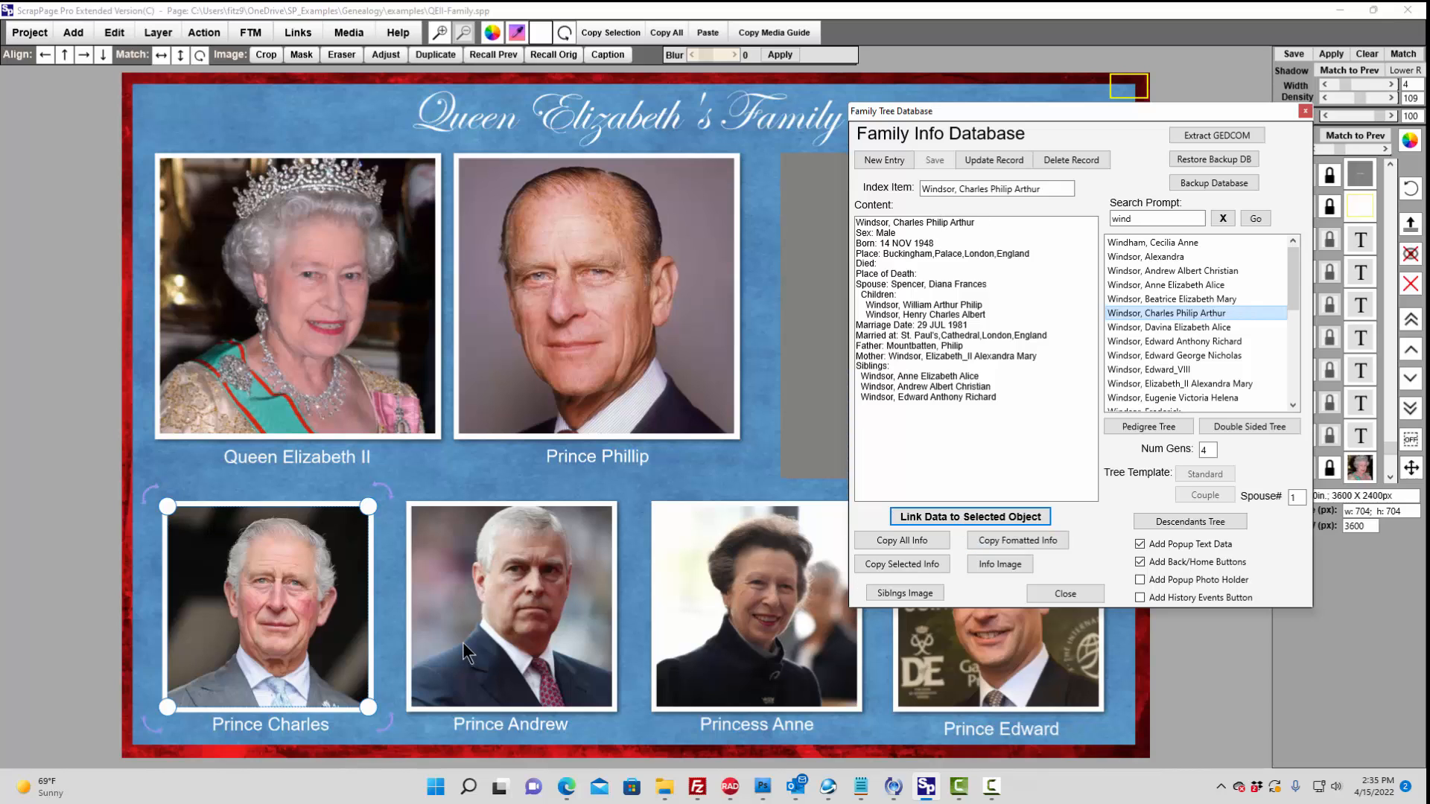
Step: Link the record "Windsor, Andrew Albert Christian" to the Prince Andrew photo
click(519, 593)
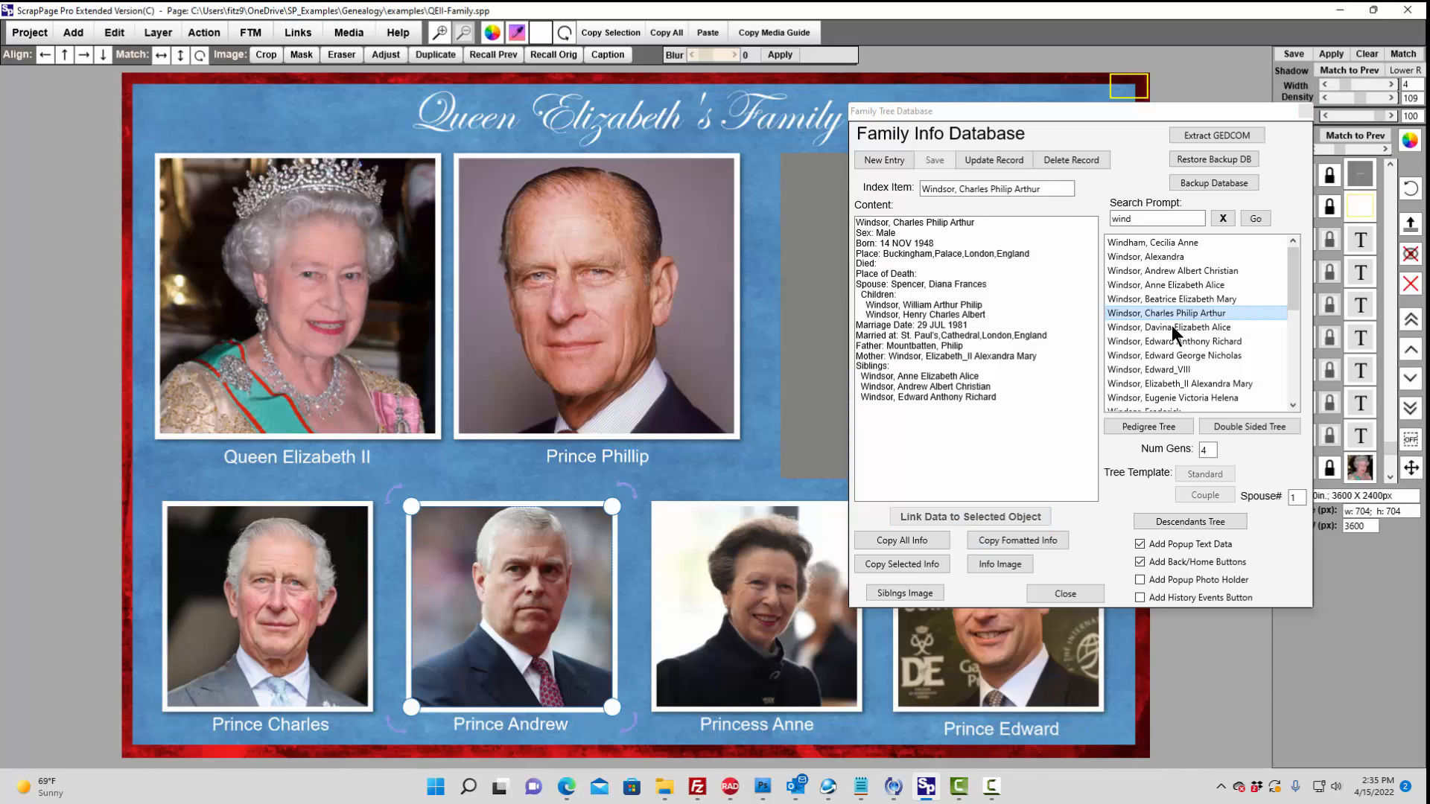
click(1171, 272)
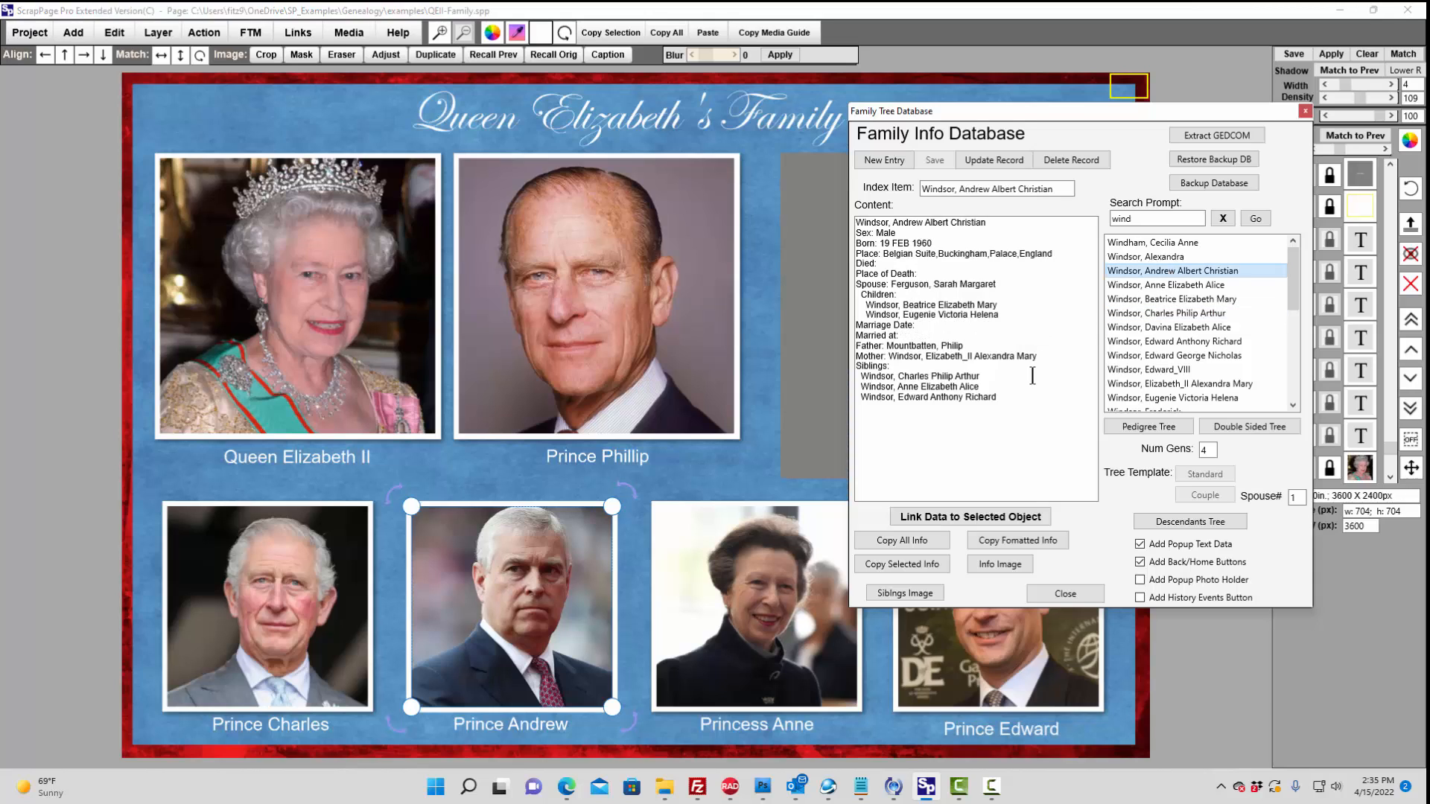
click(972, 521)
Step: Link the record "Windsor, Anne Elizabeth Alice" to the Princess Anne photo
click(745, 575)
click(1166, 286)
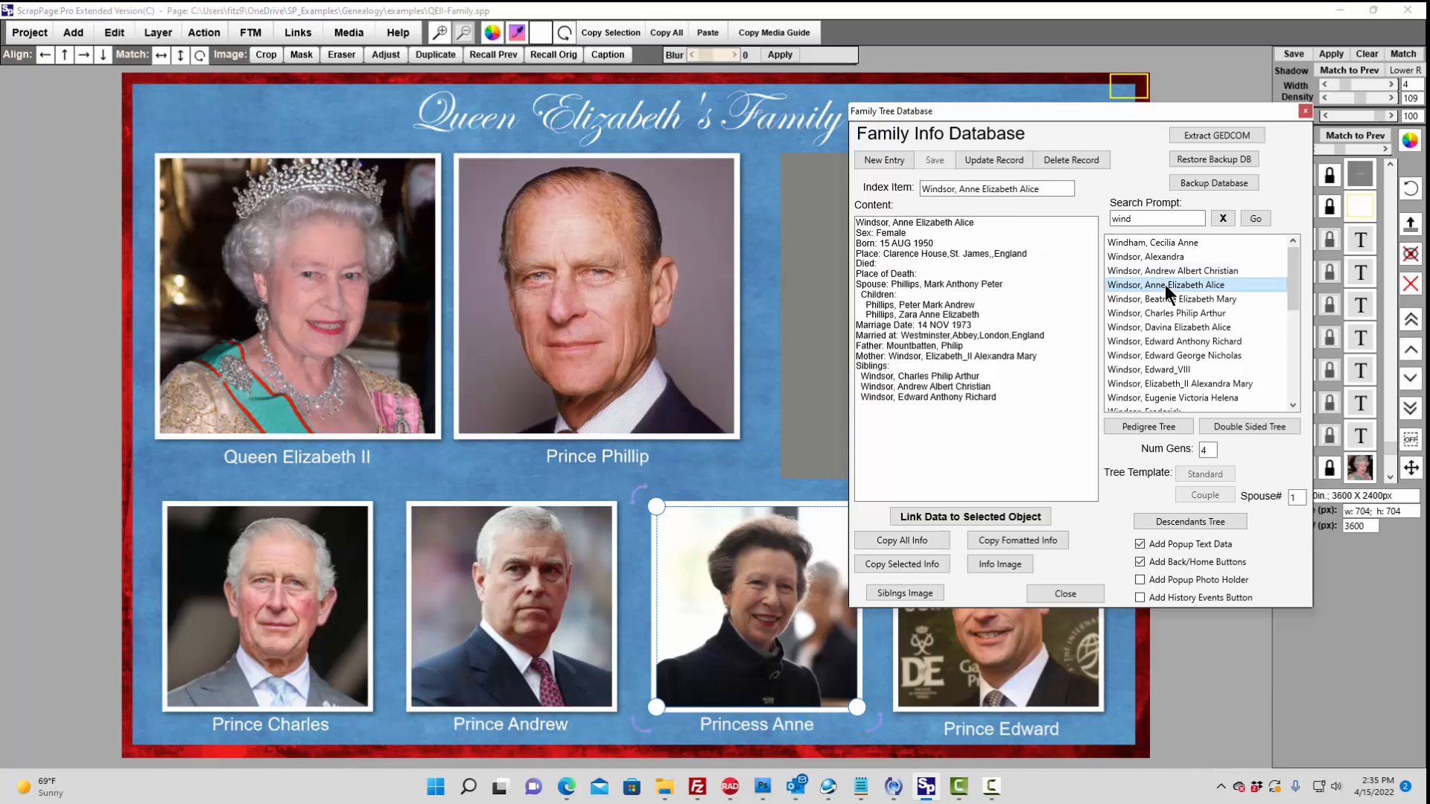
click(978, 518)
Step: Move the database window off the Prince Edward photo and link the record "Windsor, Edward Anthony Richard" to that photo
drag(1053, 116, 508, 145)
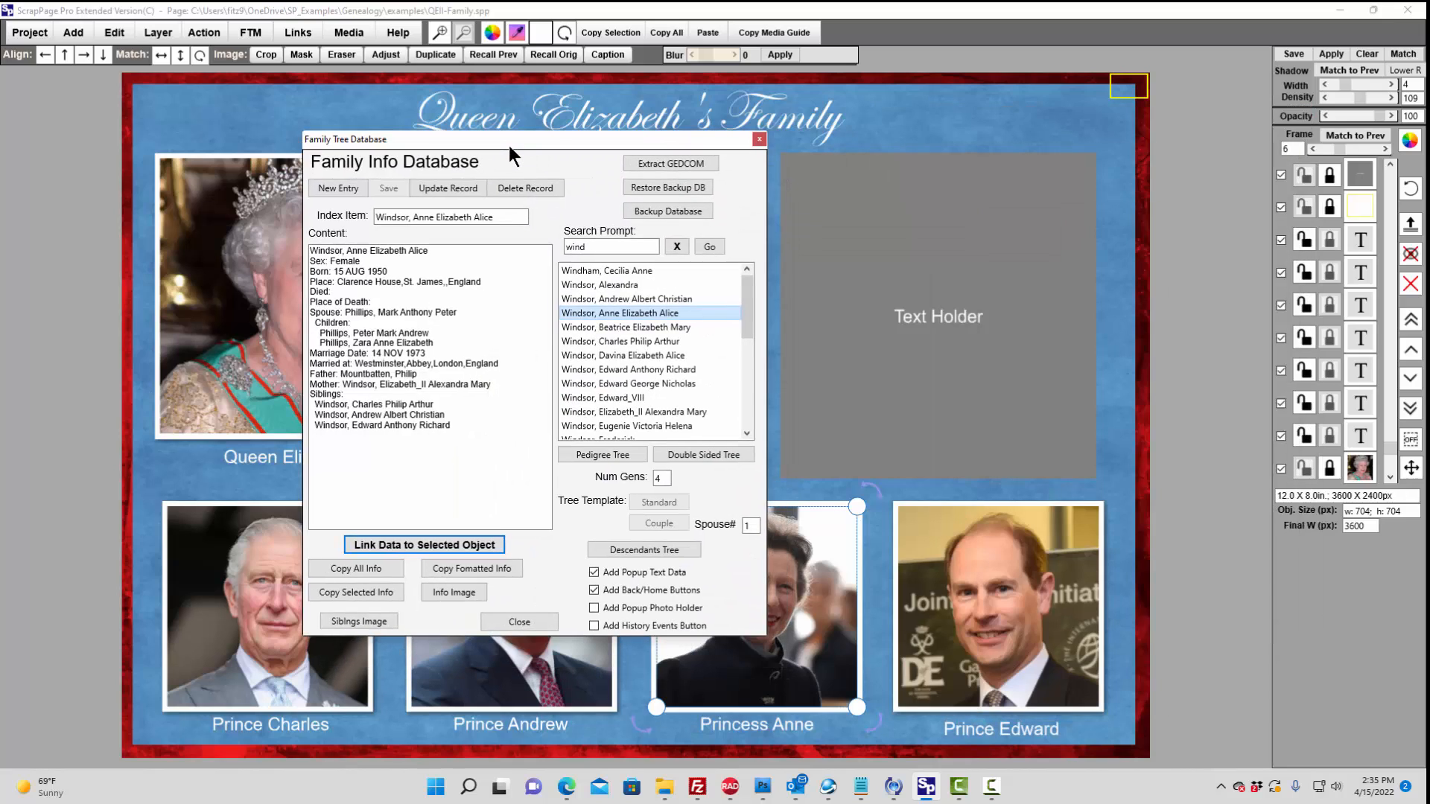
click(991, 578)
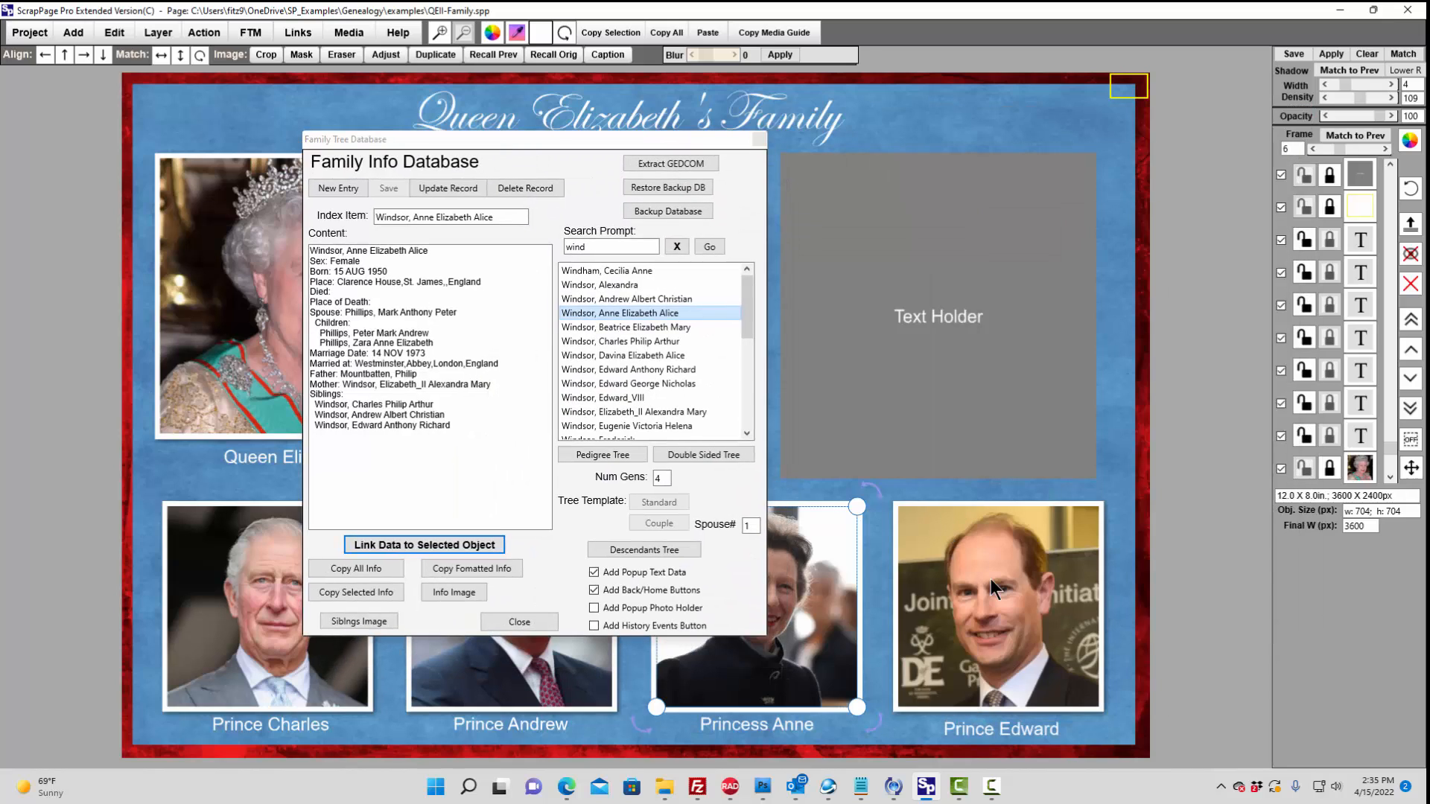
click(618, 368)
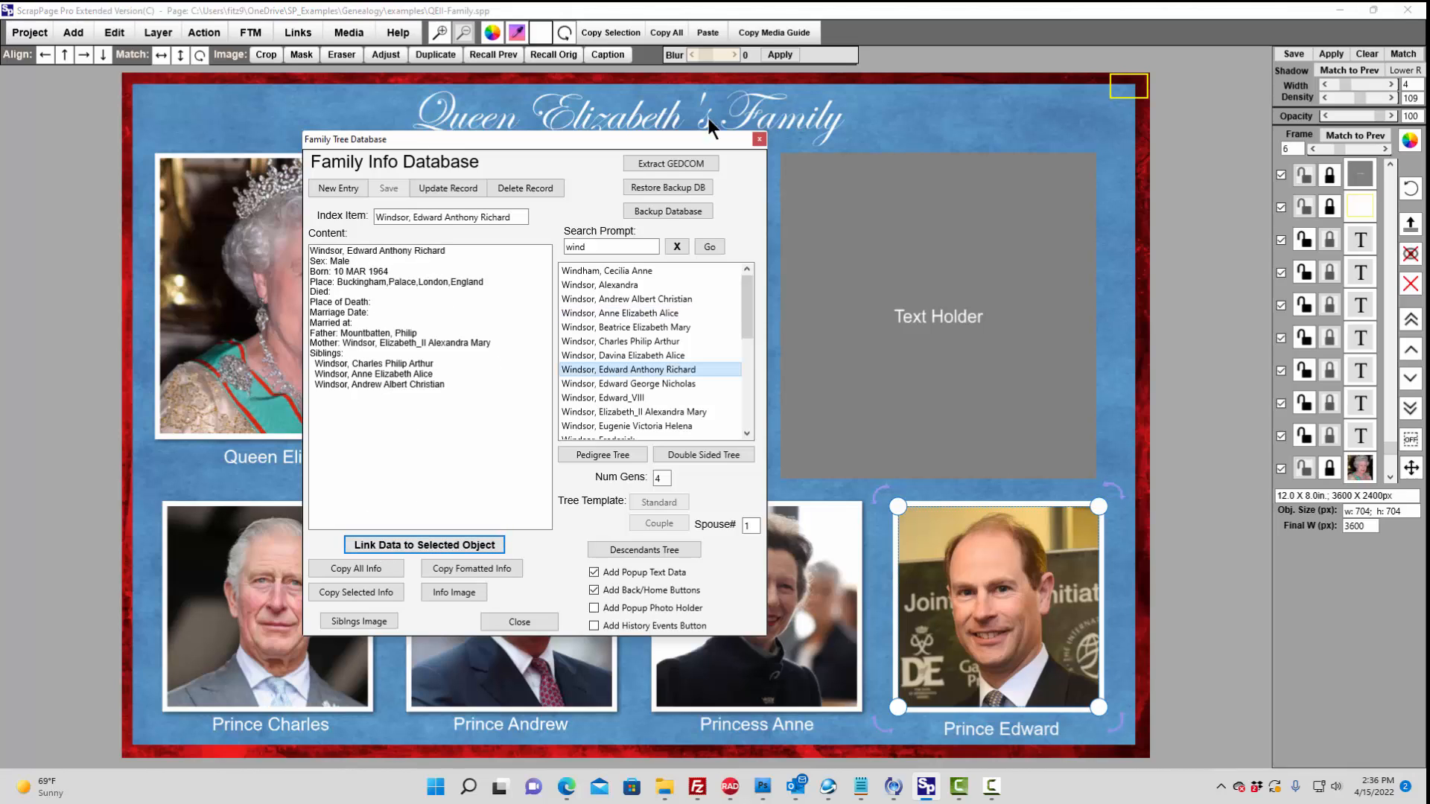
Step: Move the database window clear of the Prince Phillip photo and search the family records for "mount"
drag(575, 146, 1050, 146)
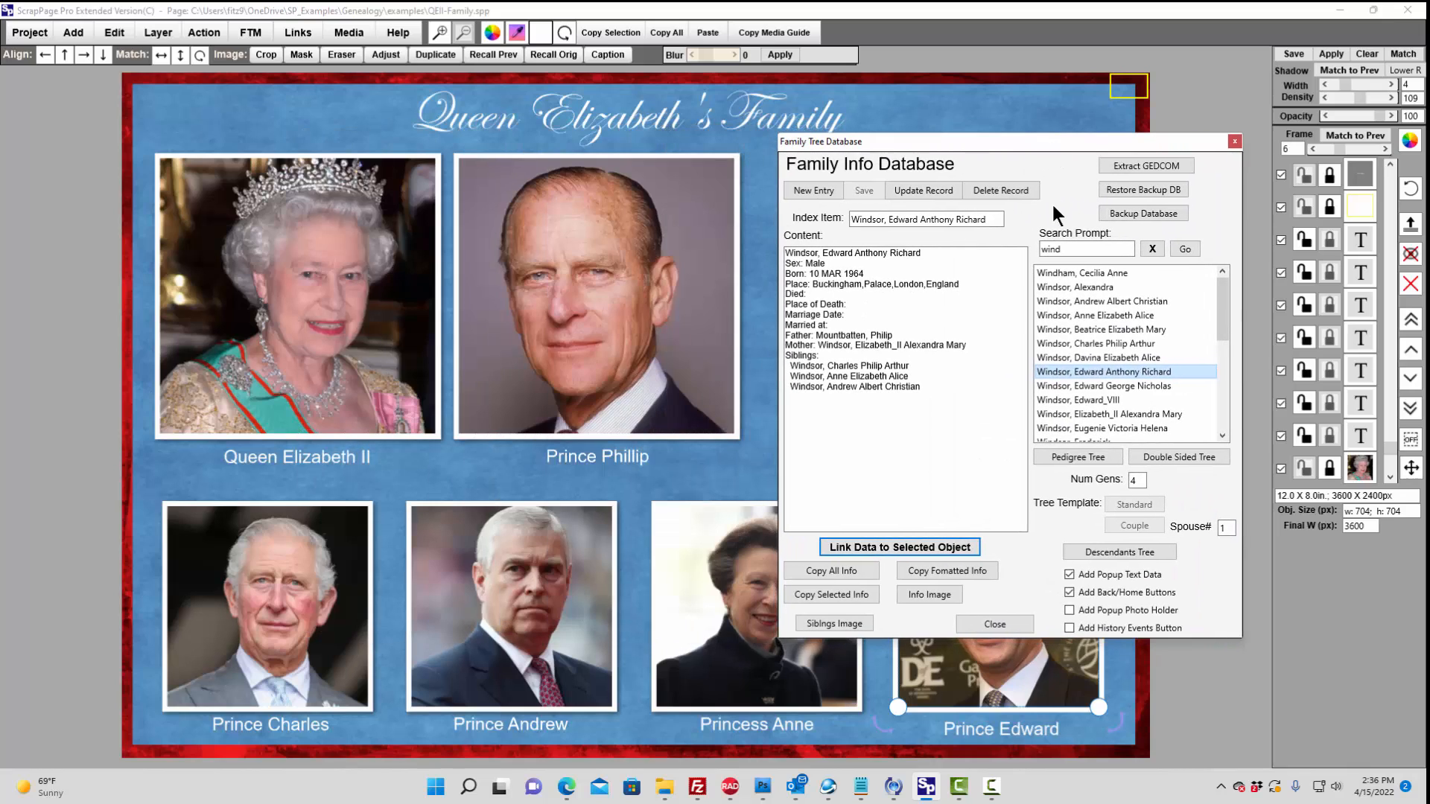
click(1089, 248)
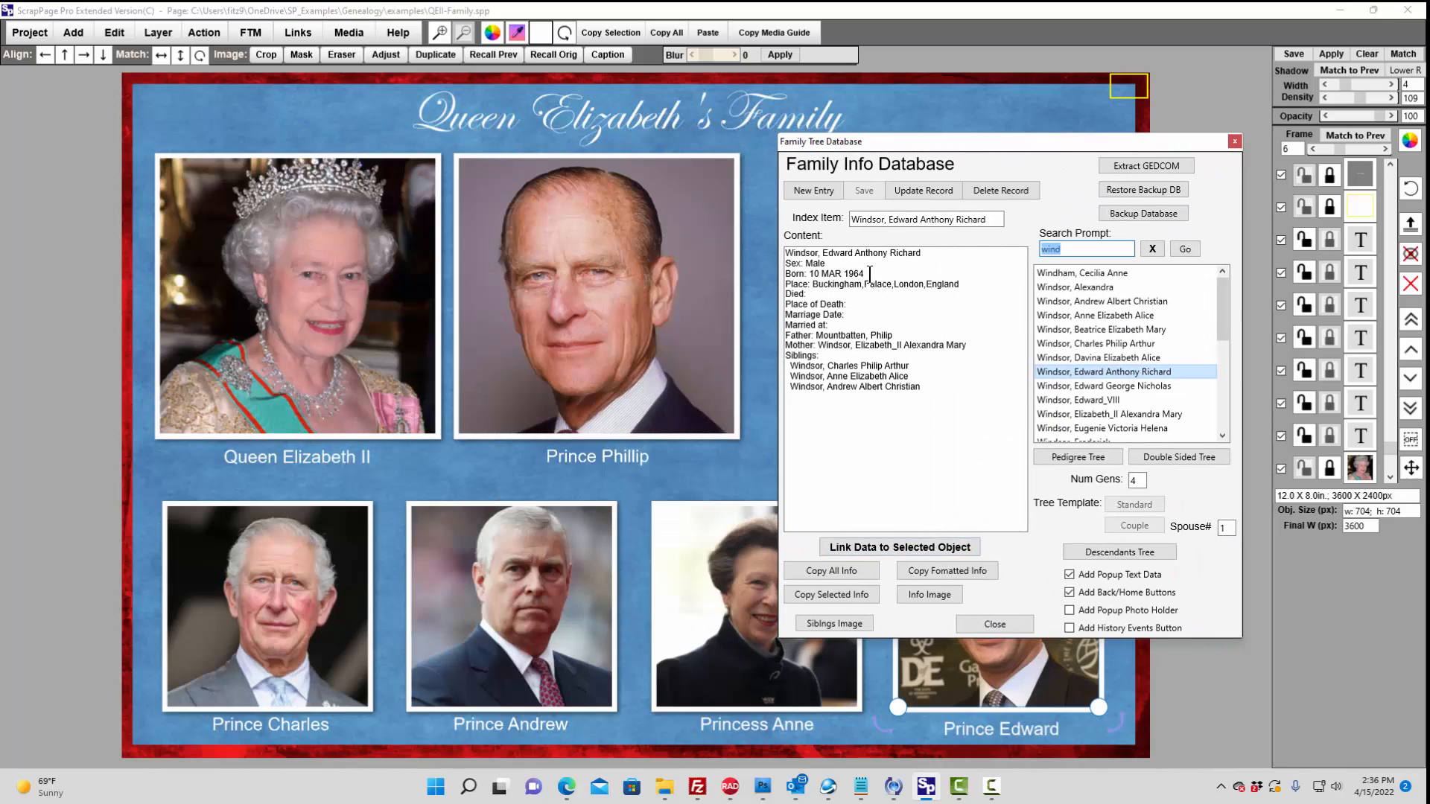
text(mount)
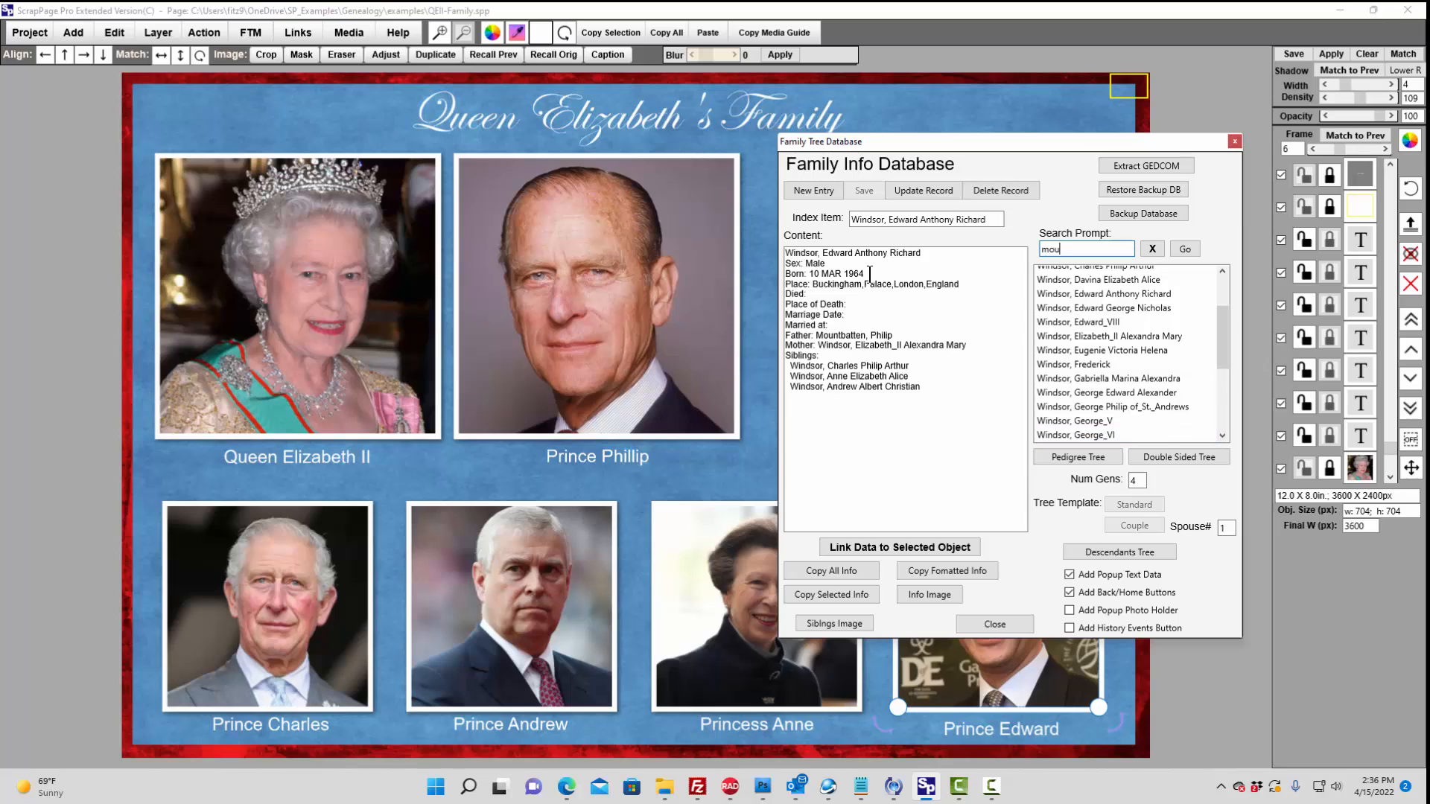
click(1184, 249)
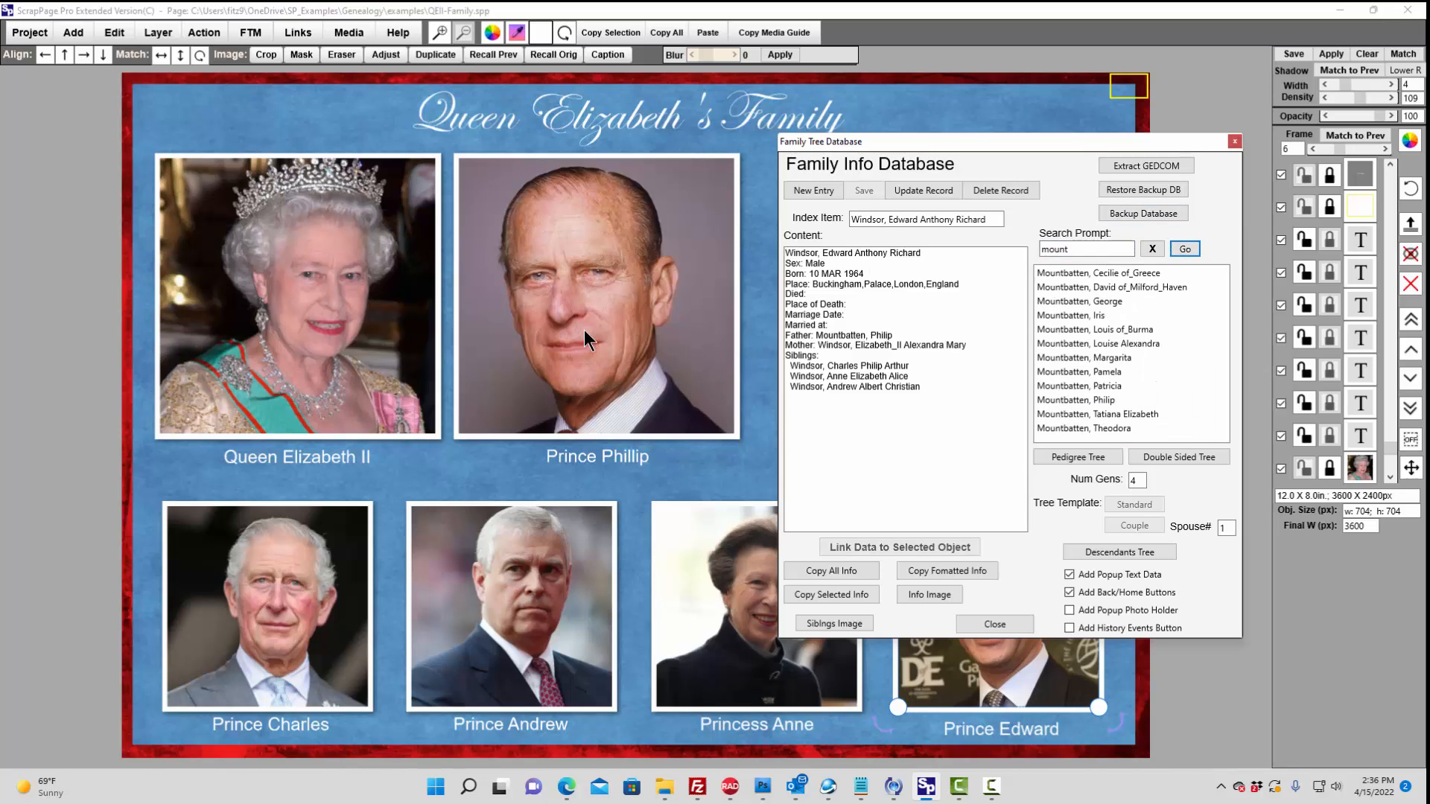
Step: Link the record "Mountbatten, Philip" to the Prince Phillip photo and close the family database
click(610, 283)
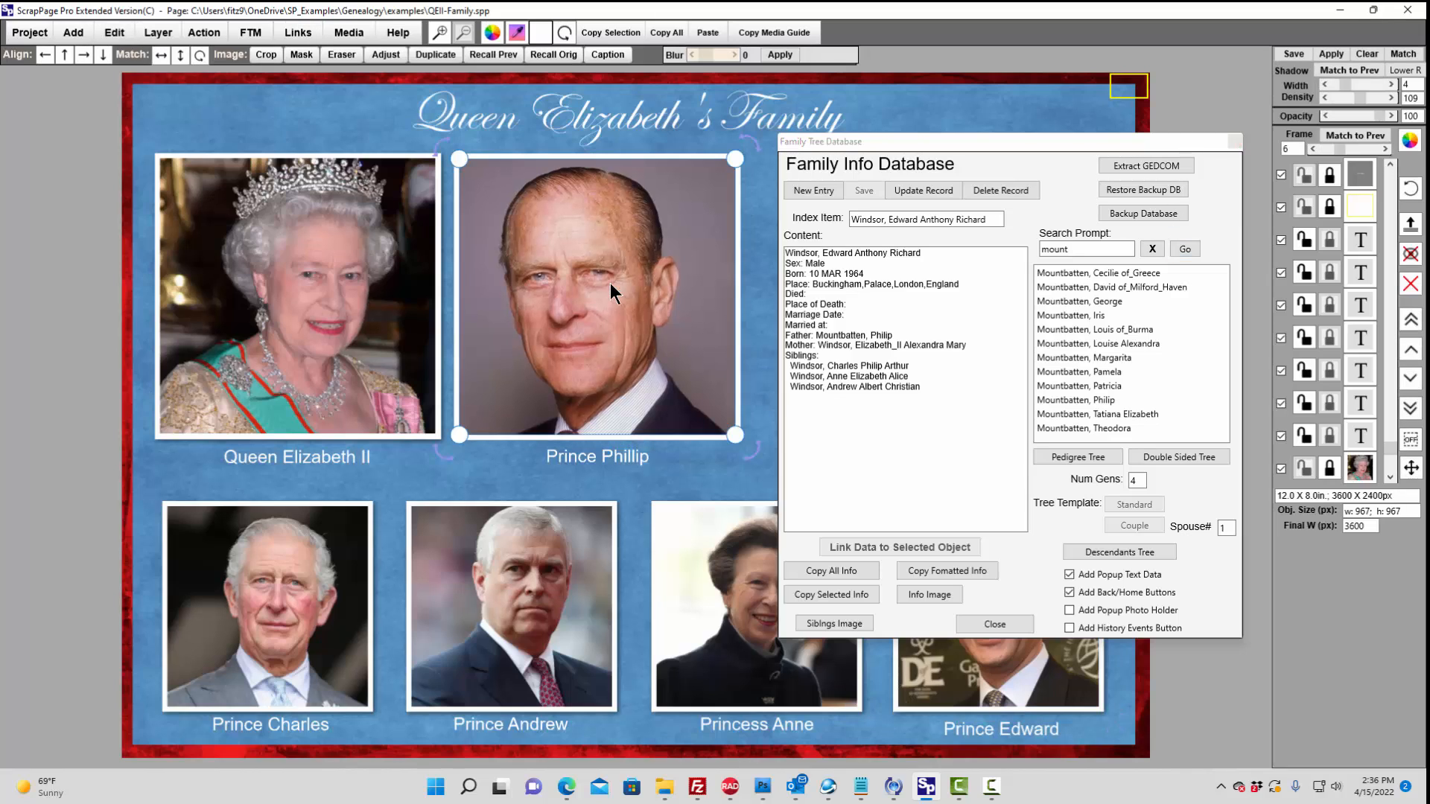
click(1075, 400)
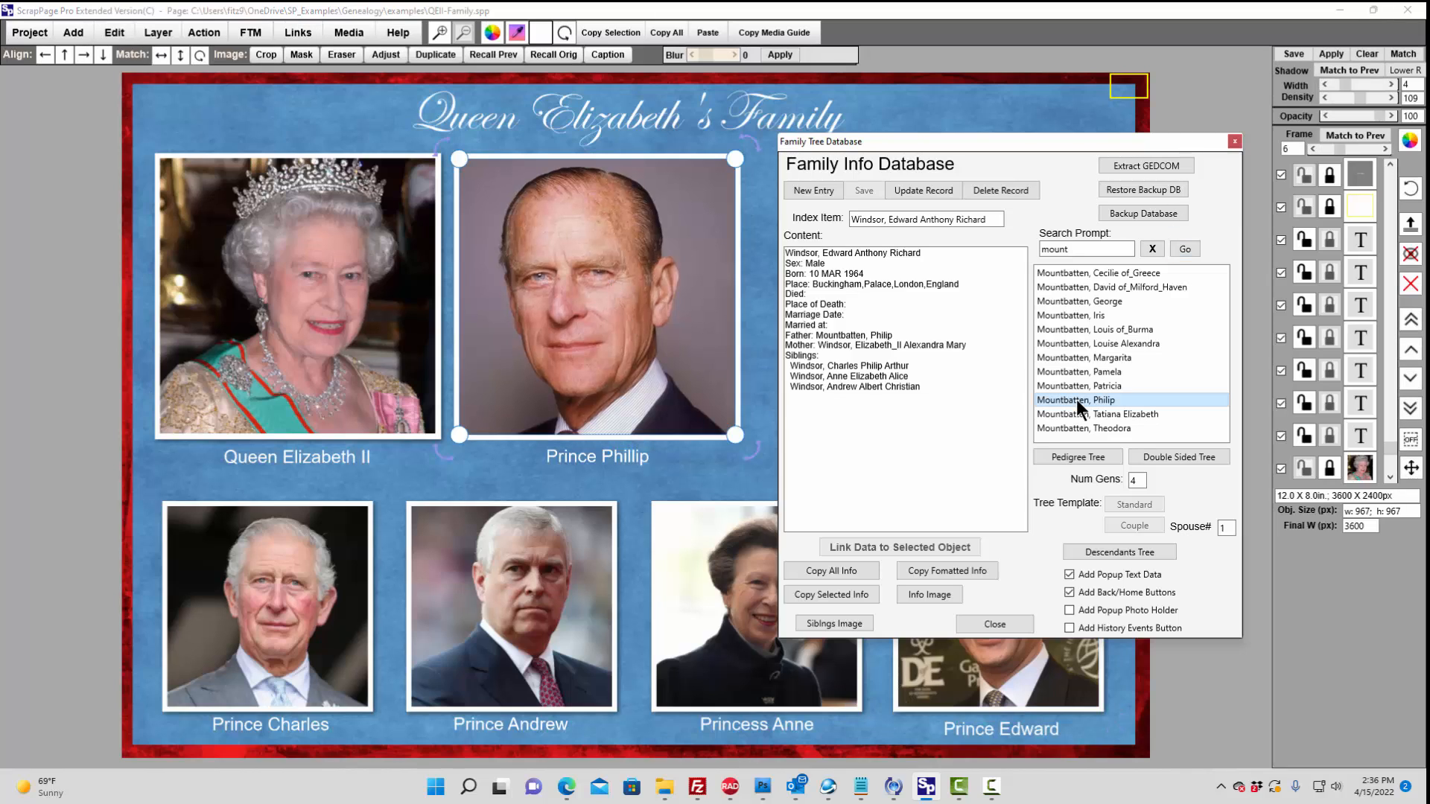
click(827, 548)
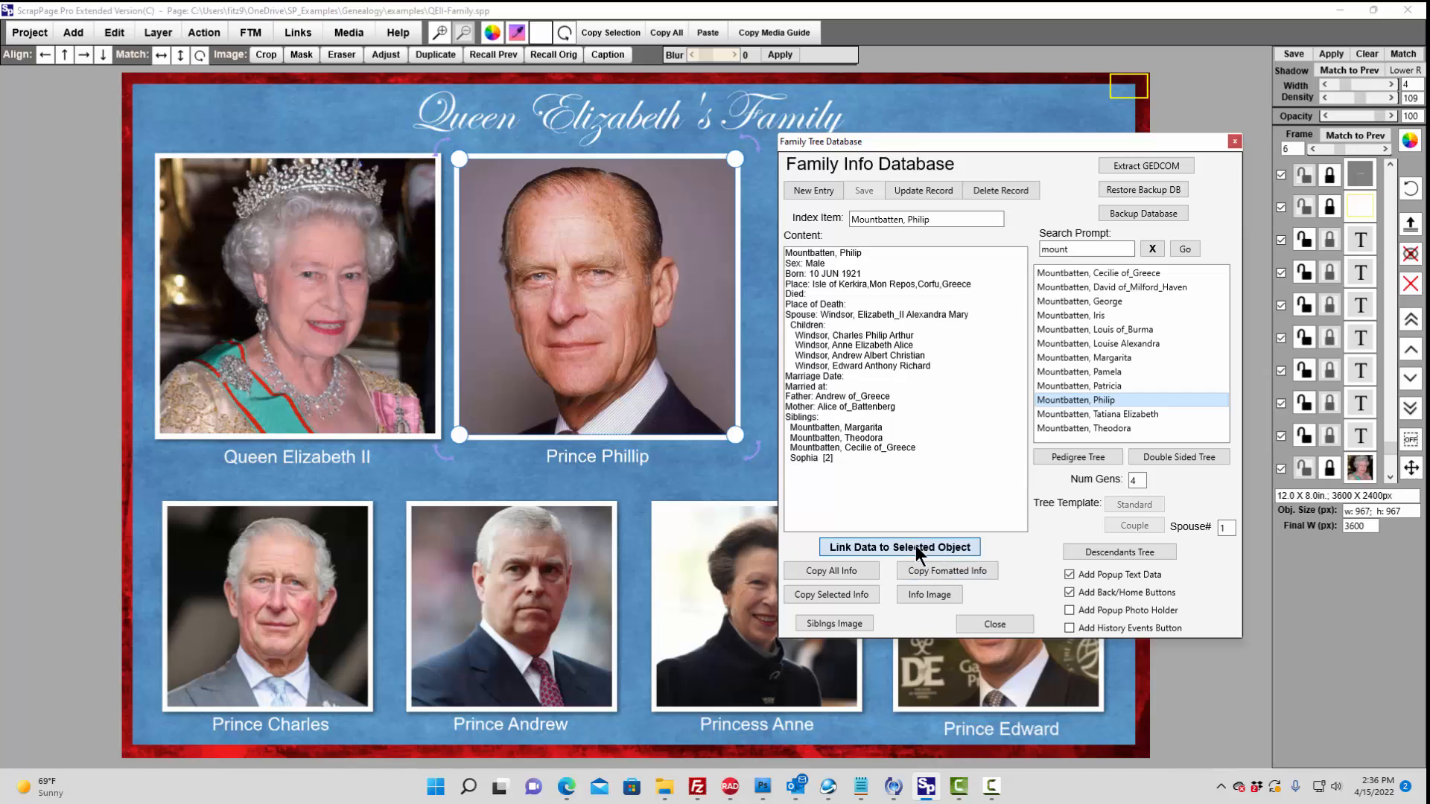
click(1235, 141)
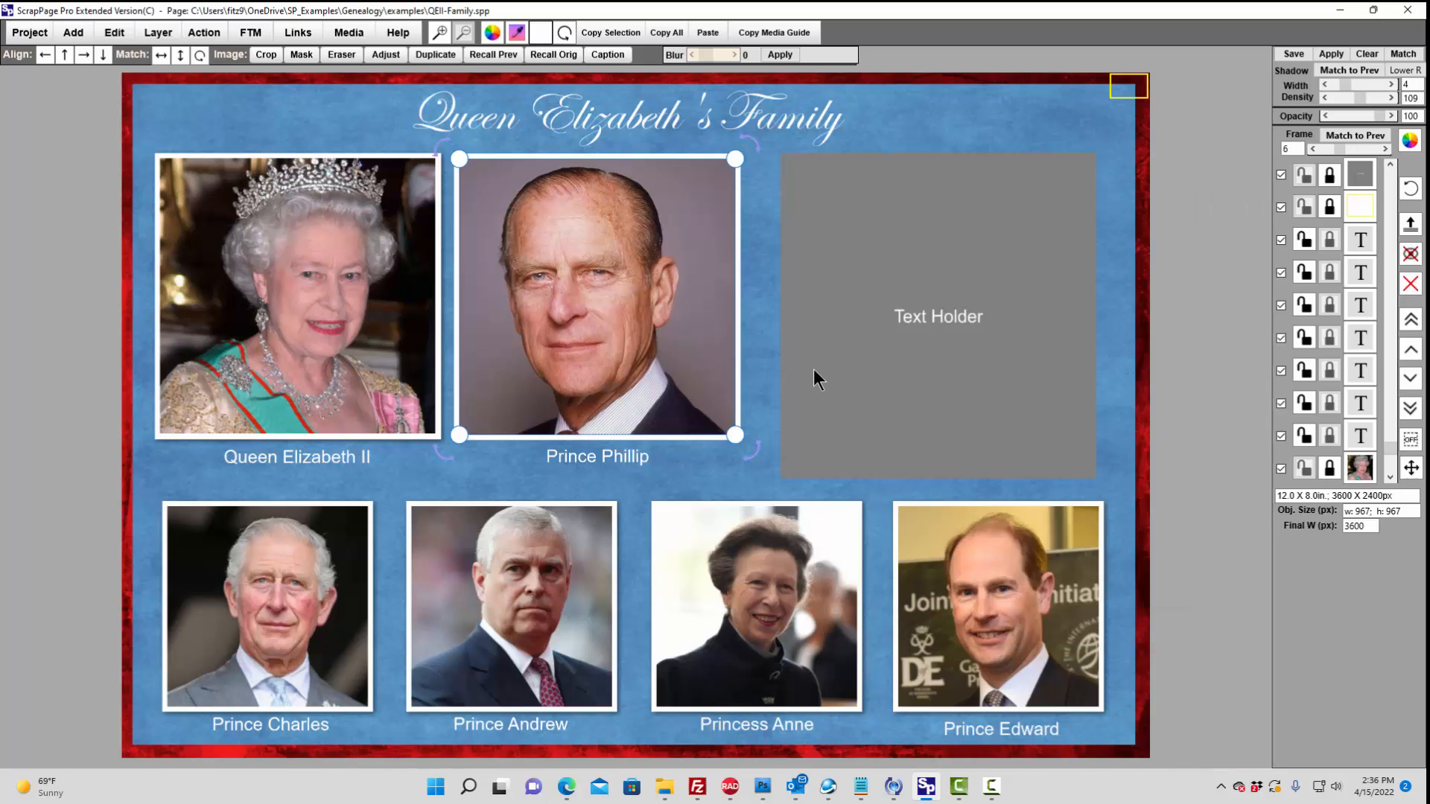
Step: Check the link type assigned to the Queen Elizabeth II, Prince Phillip and Prince Charles photos
click(355, 252)
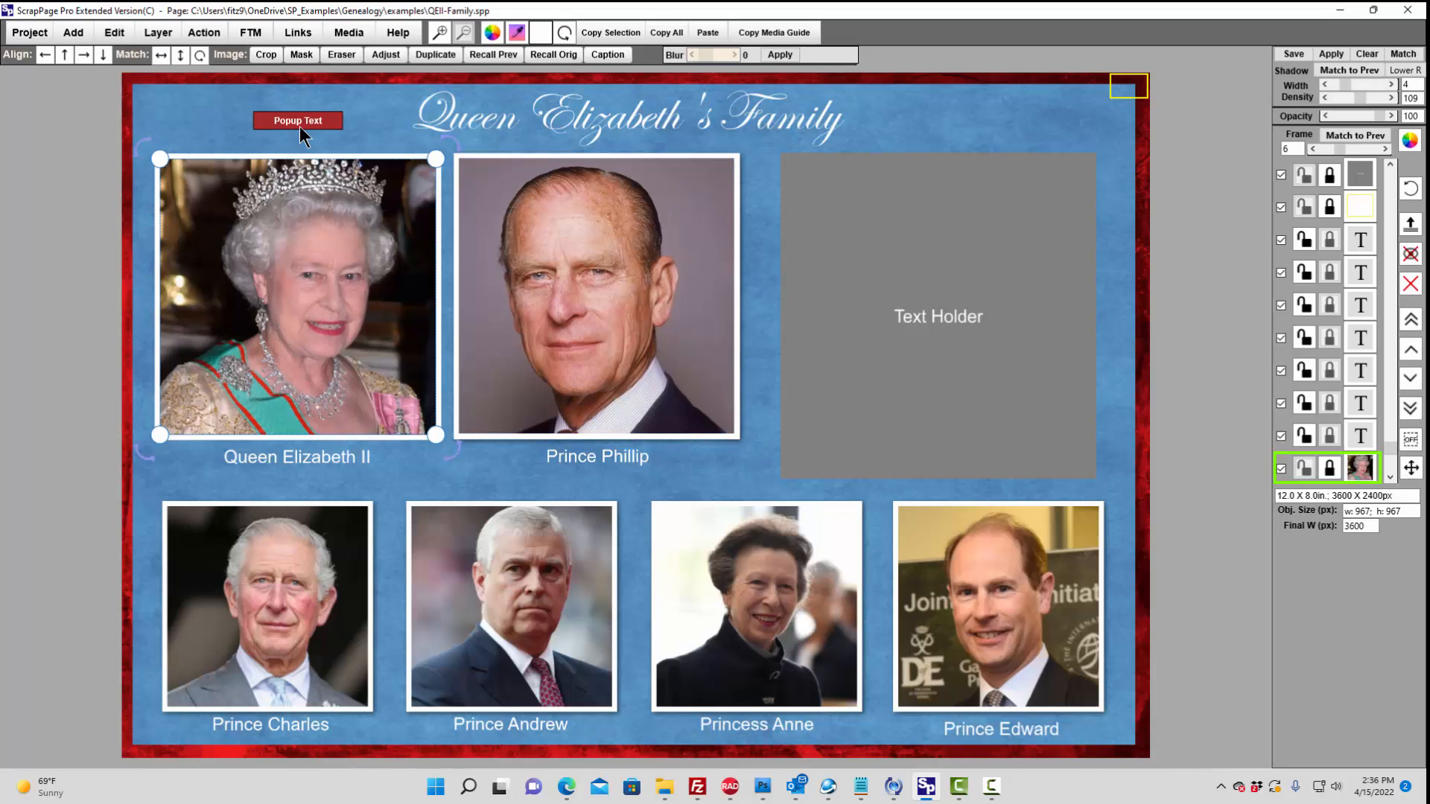
click(597, 253)
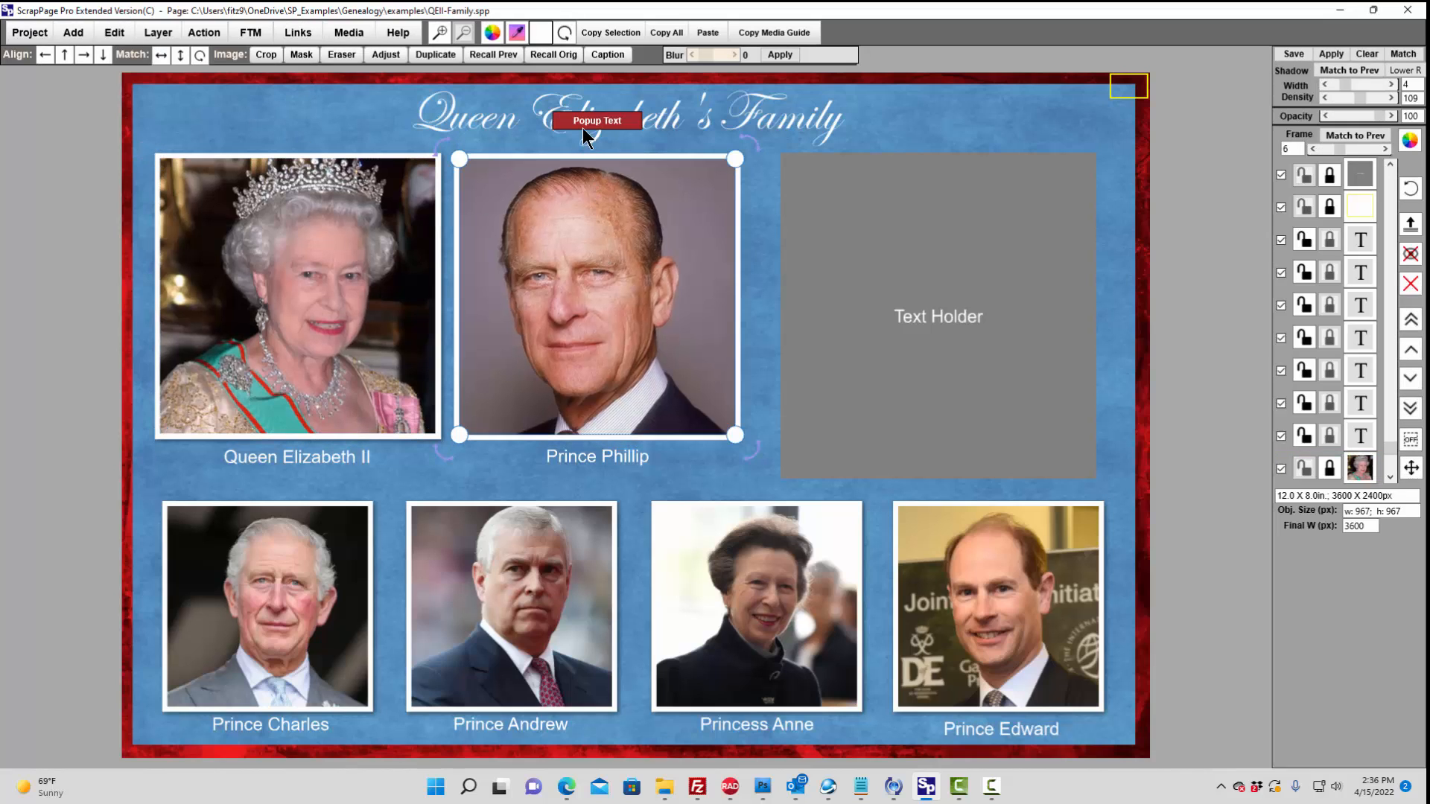
click(249, 575)
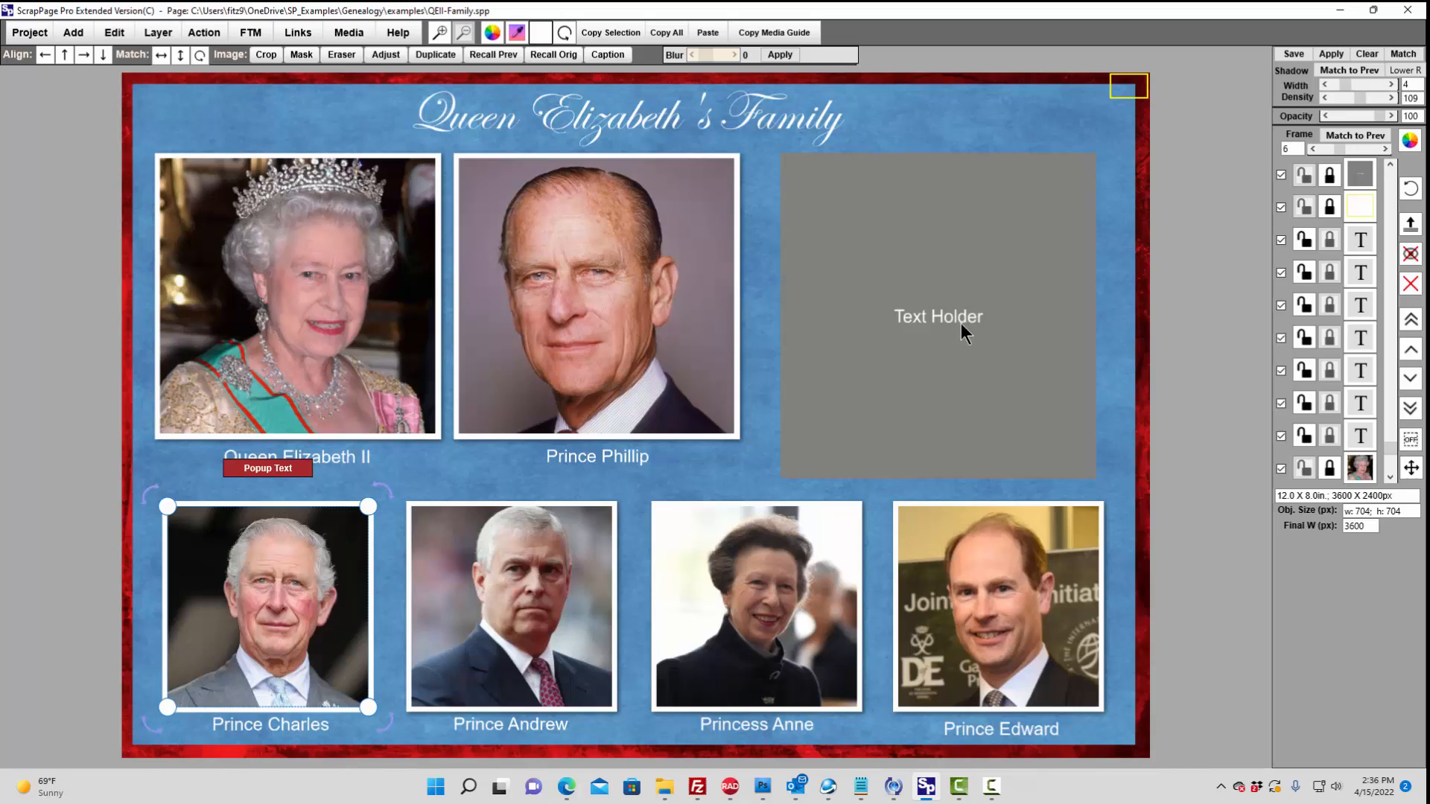
Step: Select the small yellow-outlined box in the page's upper-right corner and review its popup text content
click(1133, 95)
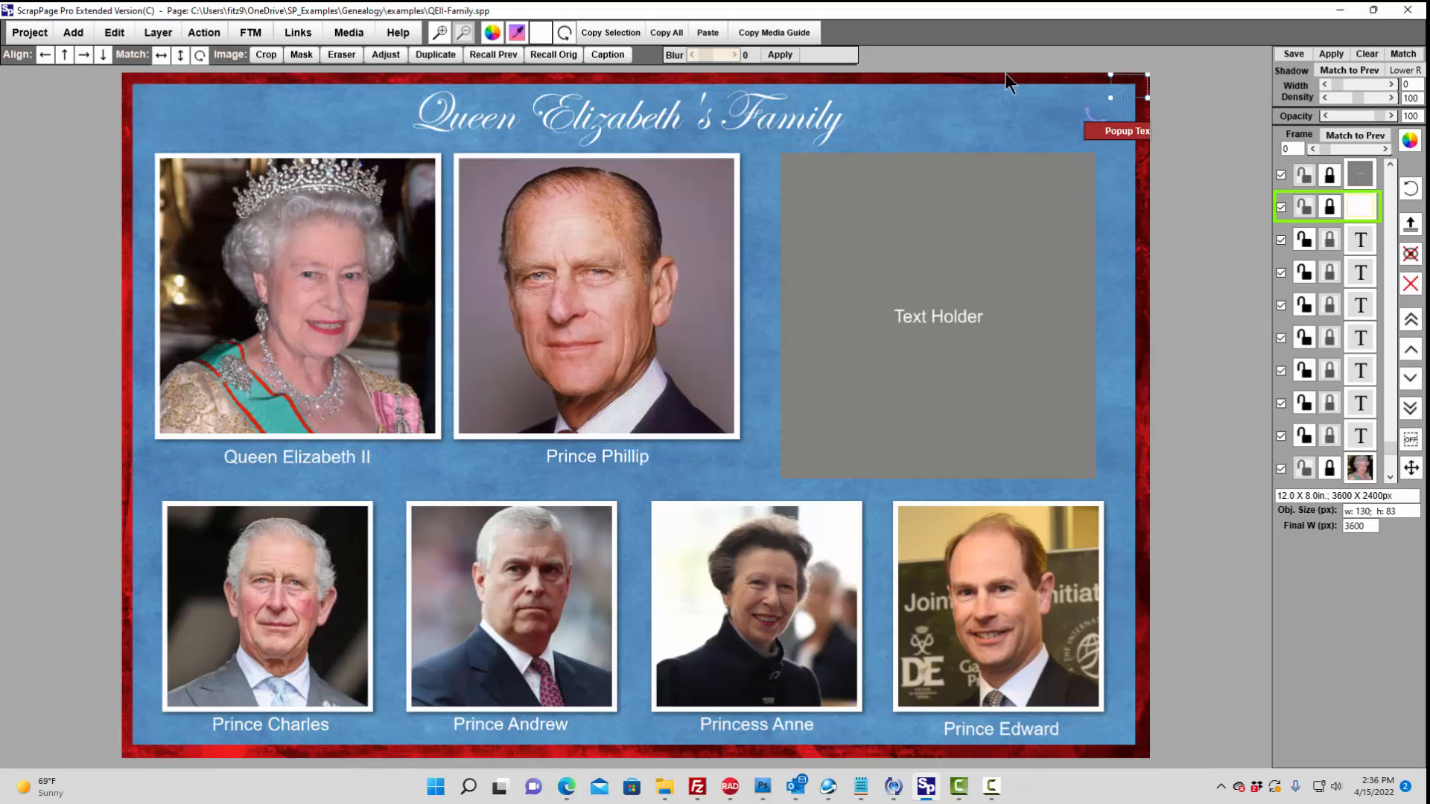
click(304, 33)
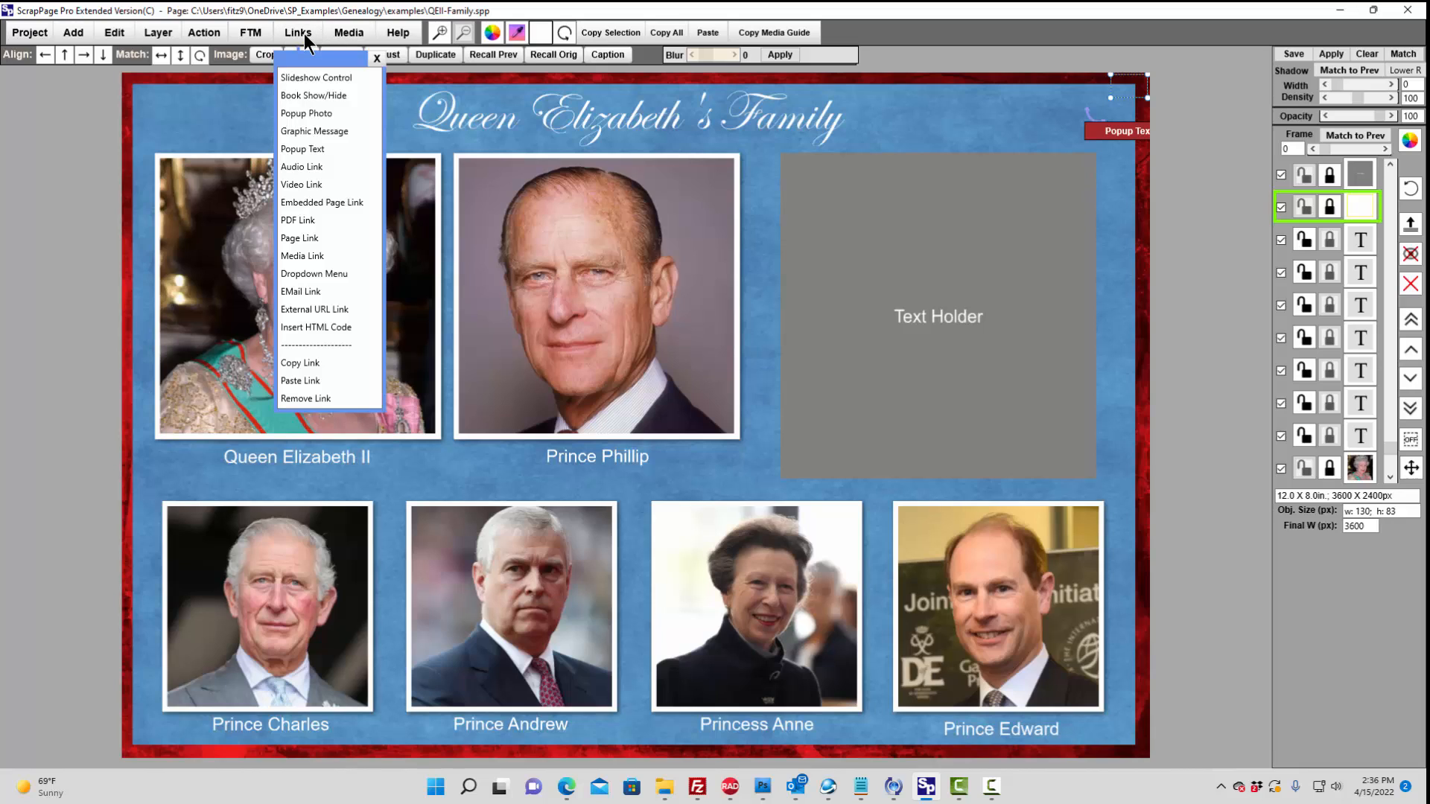
click(308, 113)
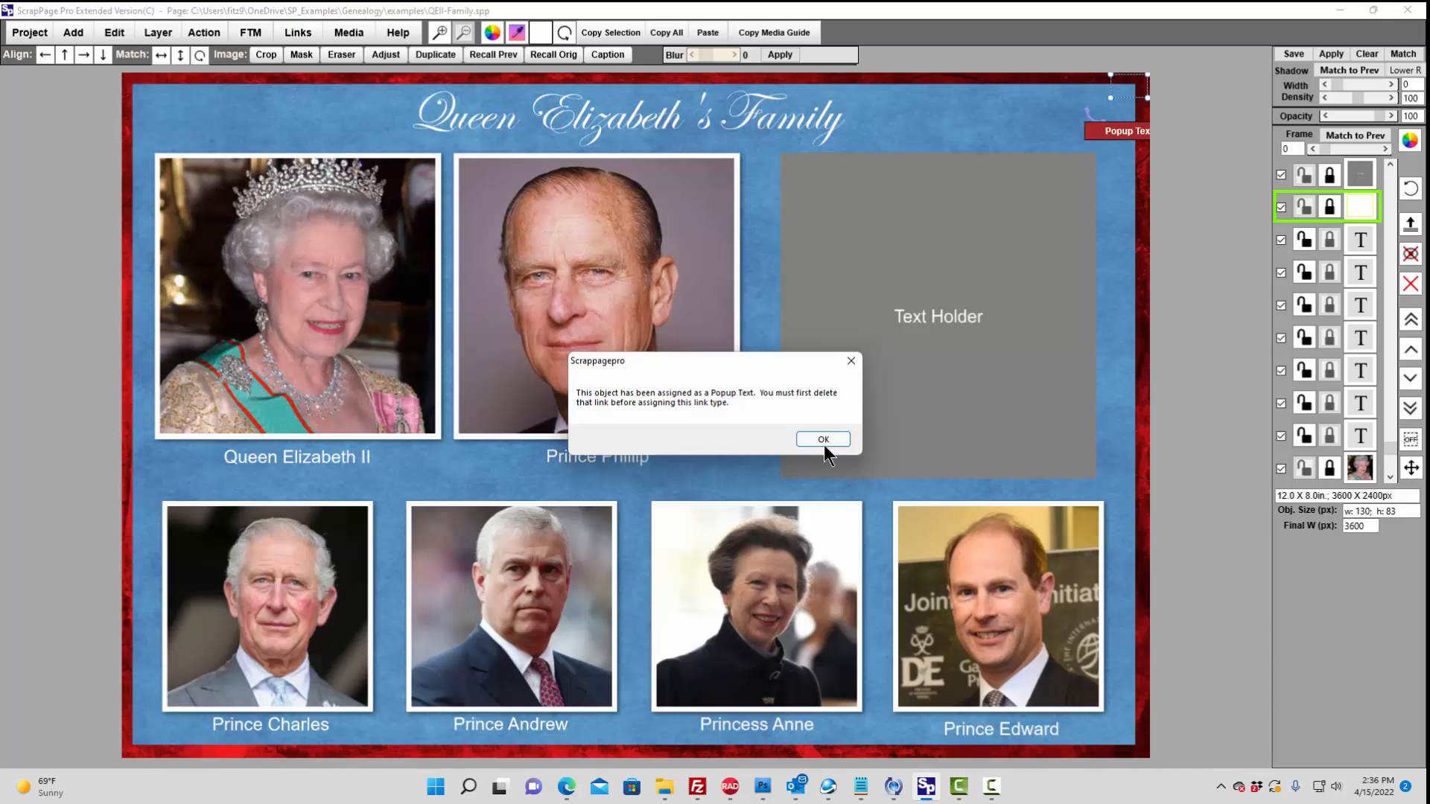
click(823, 439)
click(298, 33)
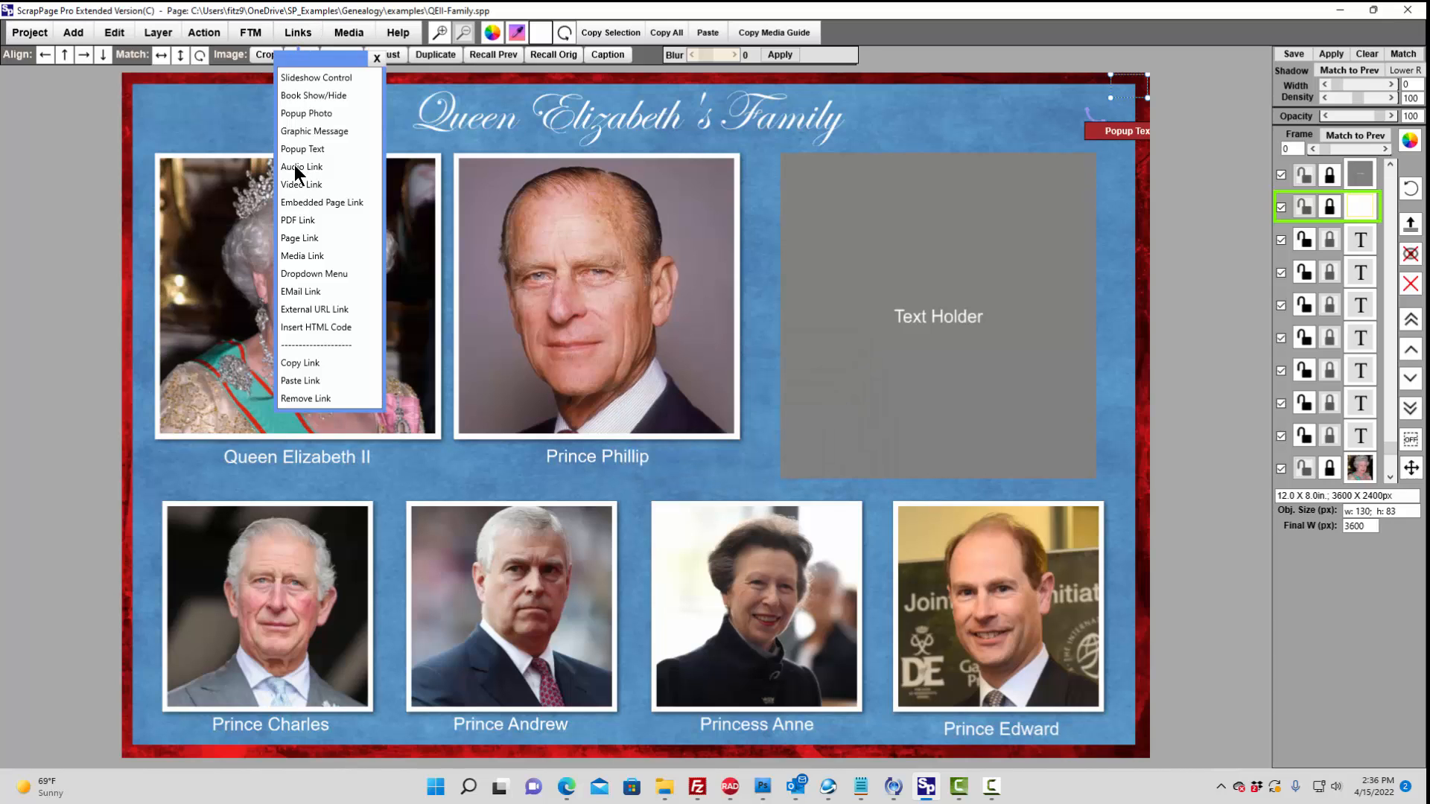
click(302, 148)
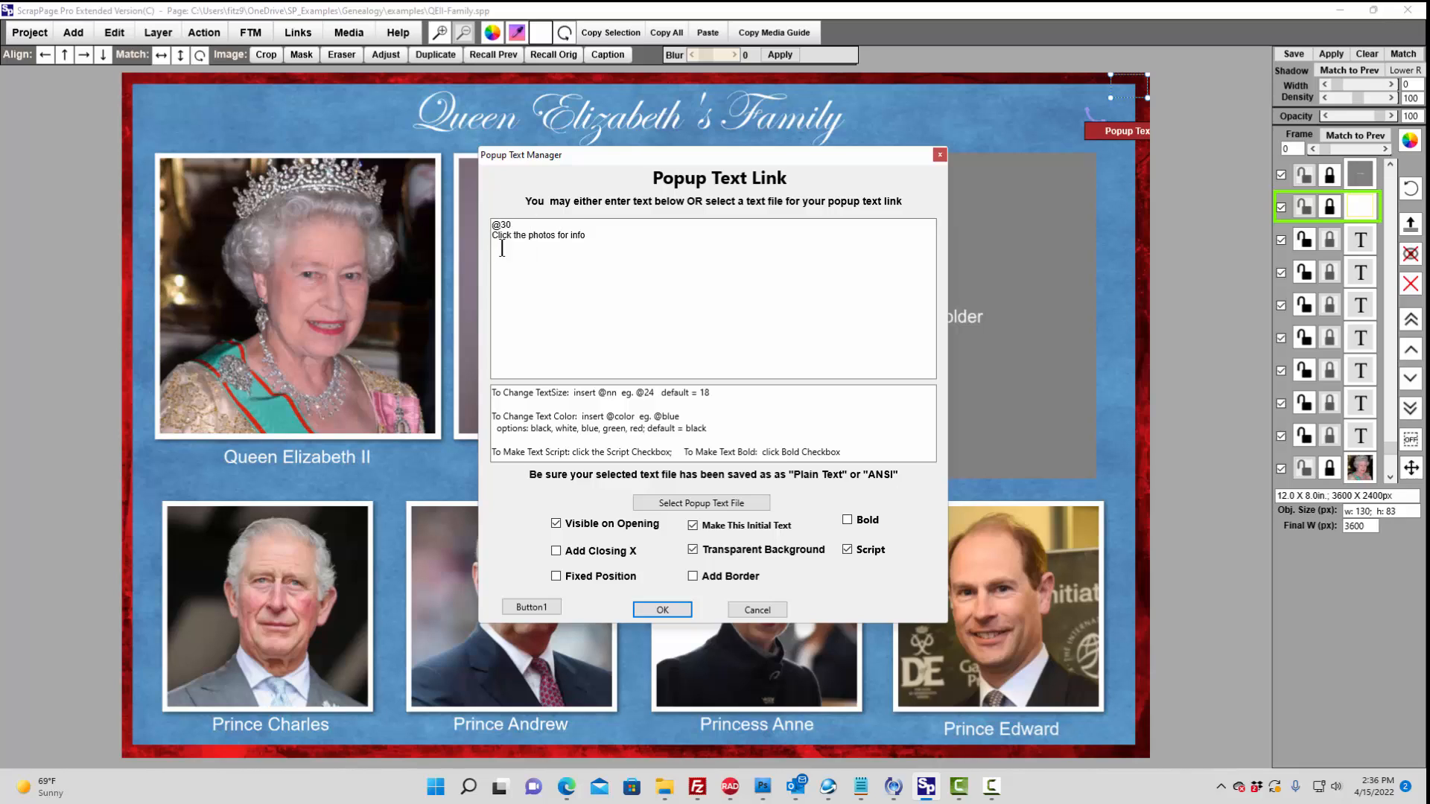
click(939, 155)
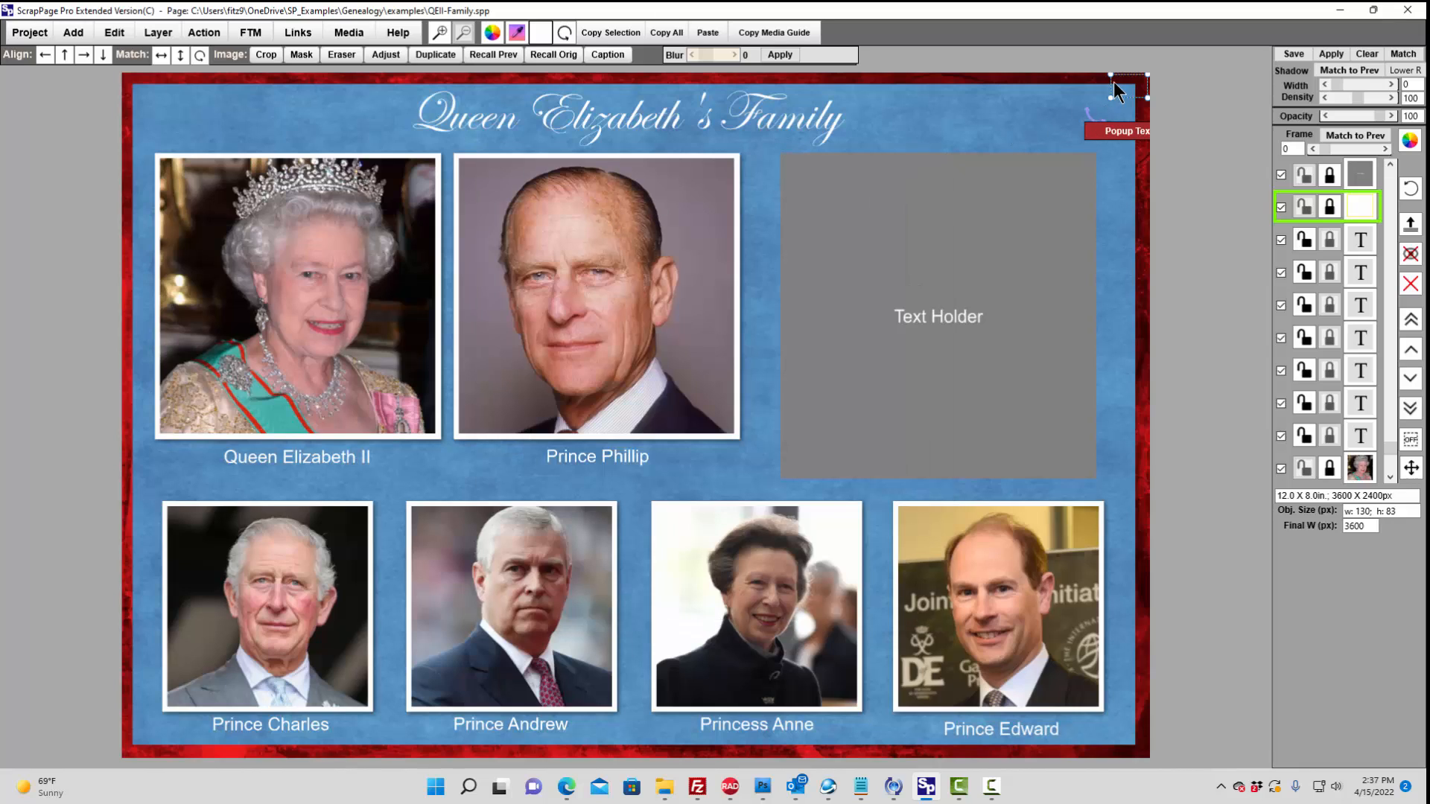
Step: Check the display options of the selected corner box's popup text link, including its opening visibility and initial text settings
click(301, 32)
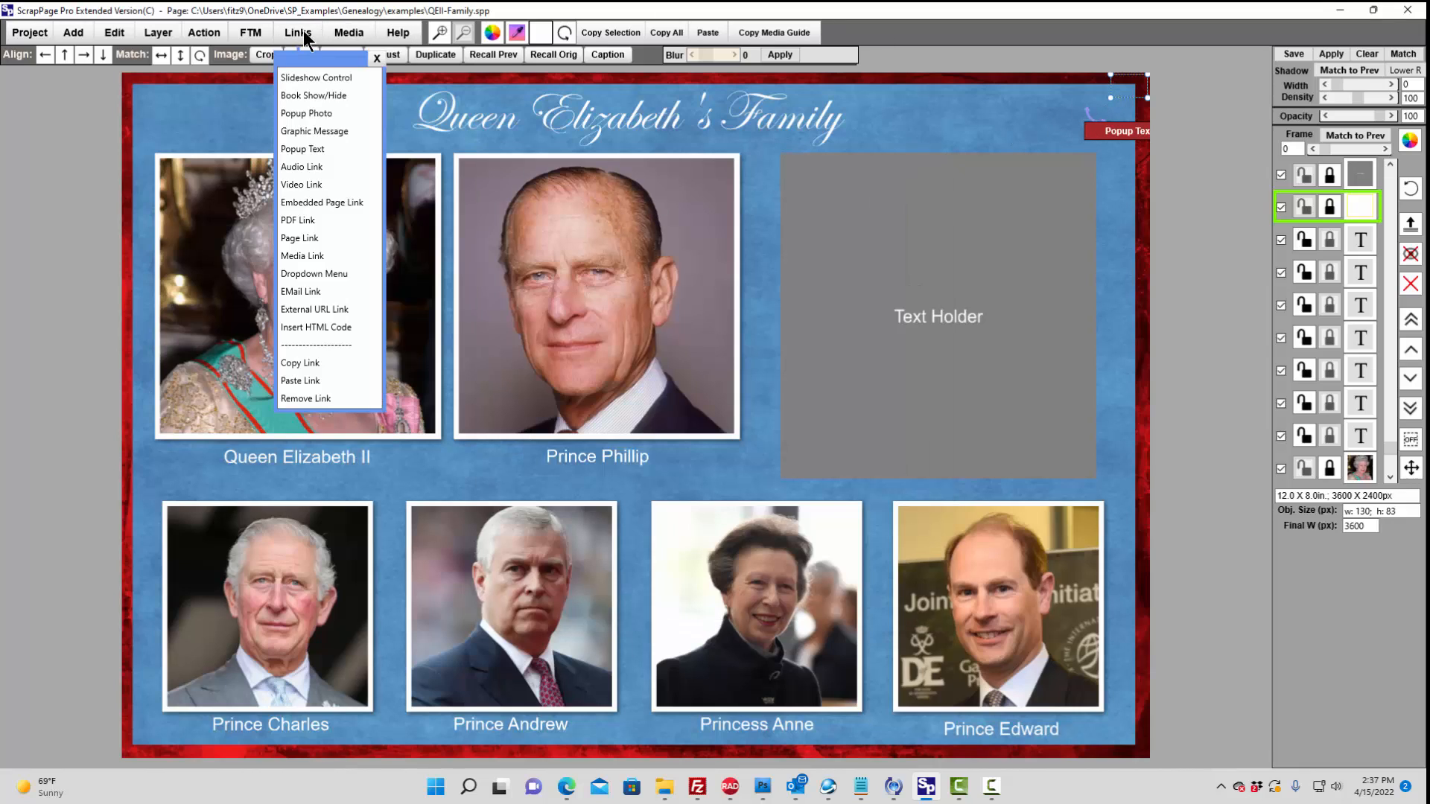
click(303, 149)
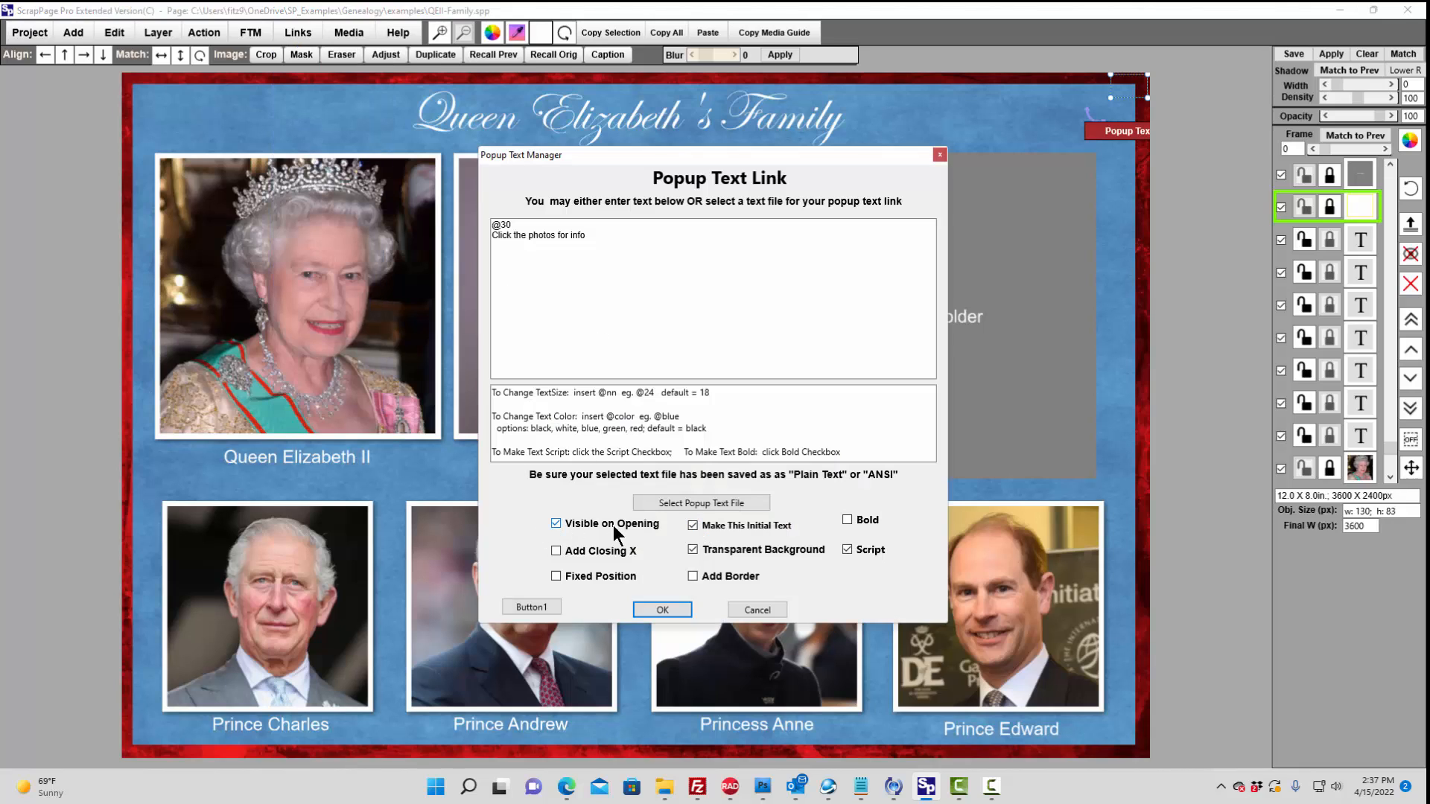
click(661, 611)
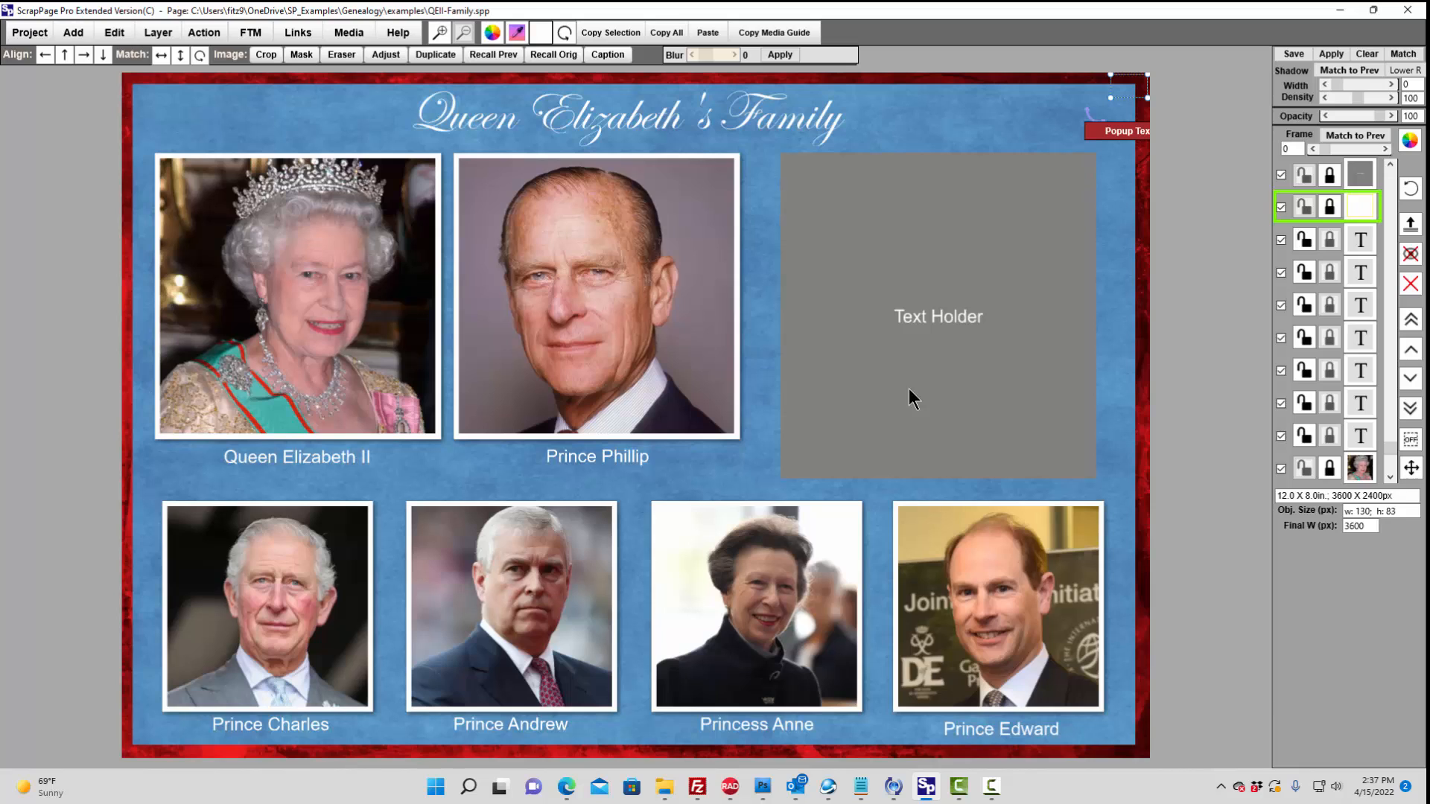
Step: Build the action page for local viewing as test.html in the SP_Examples folder, overwriting the existing page
click(347, 33)
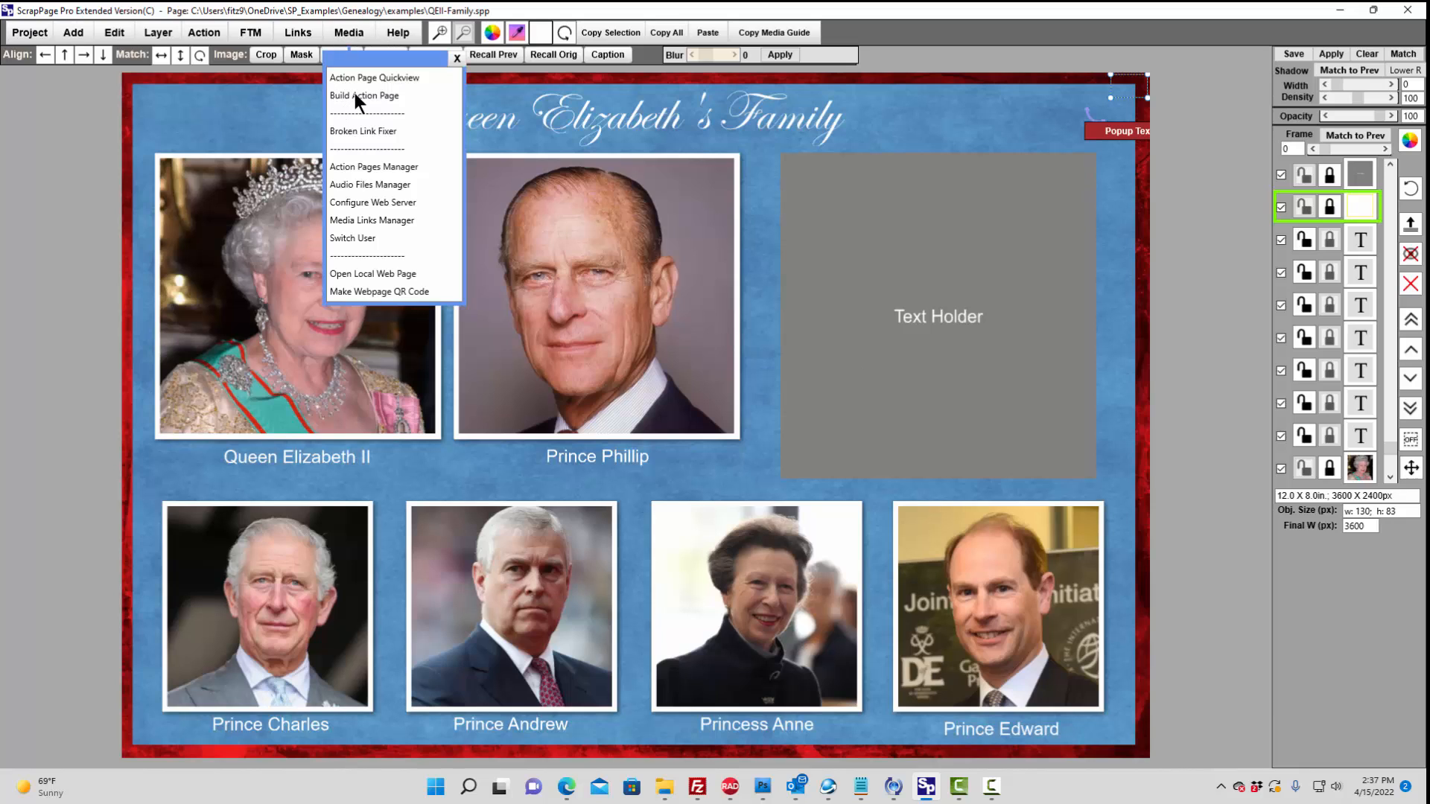
click(355, 95)
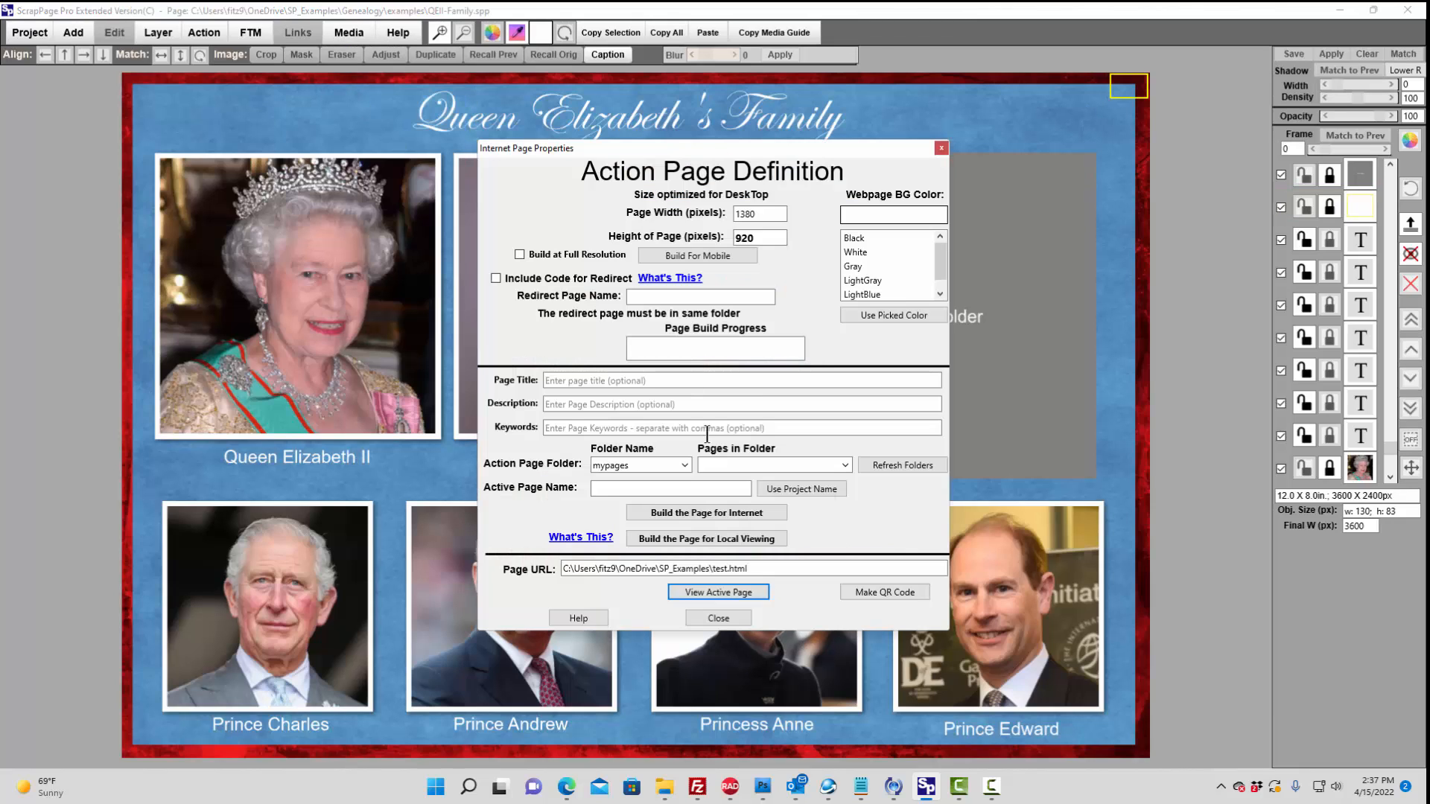
click(704, 538)
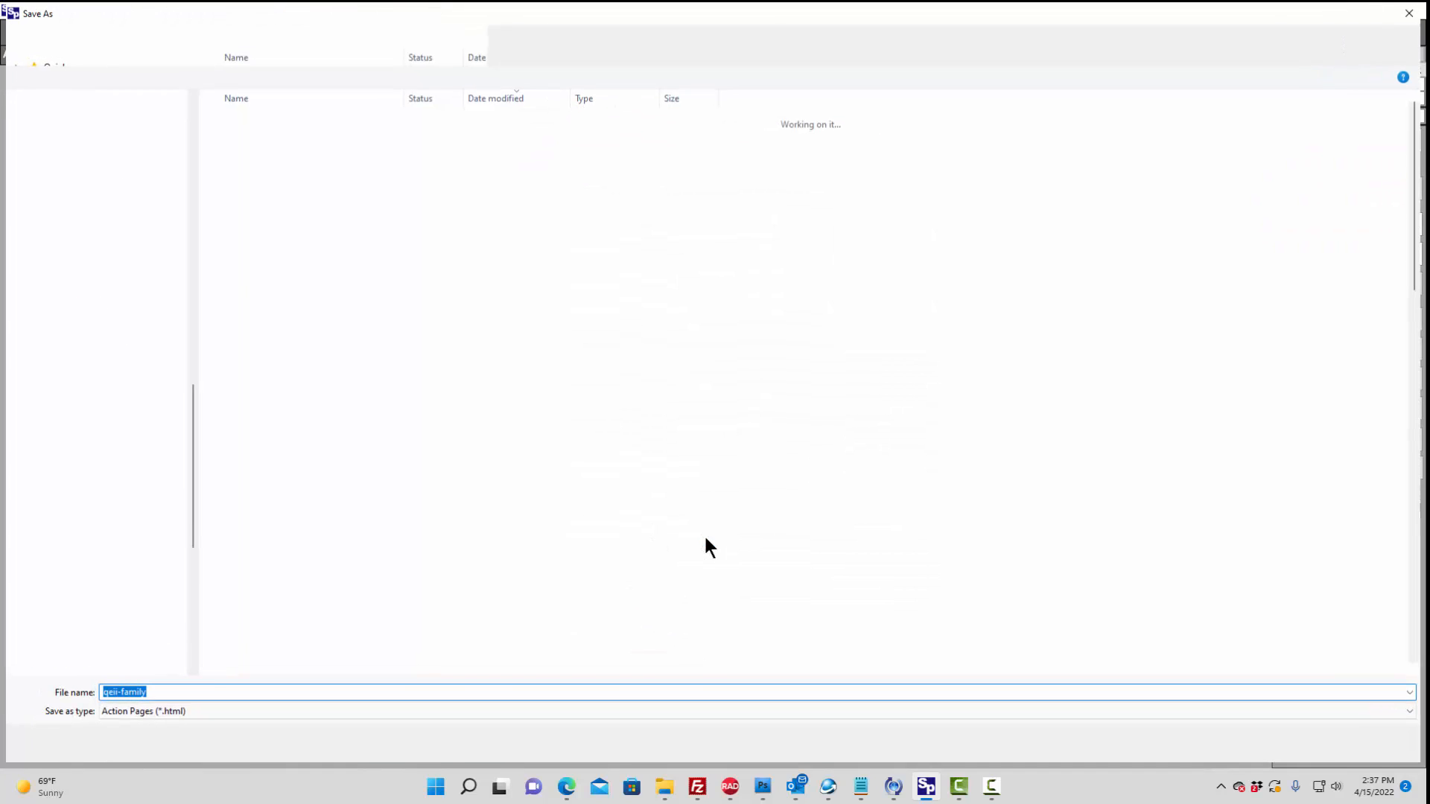
click(247, 122)
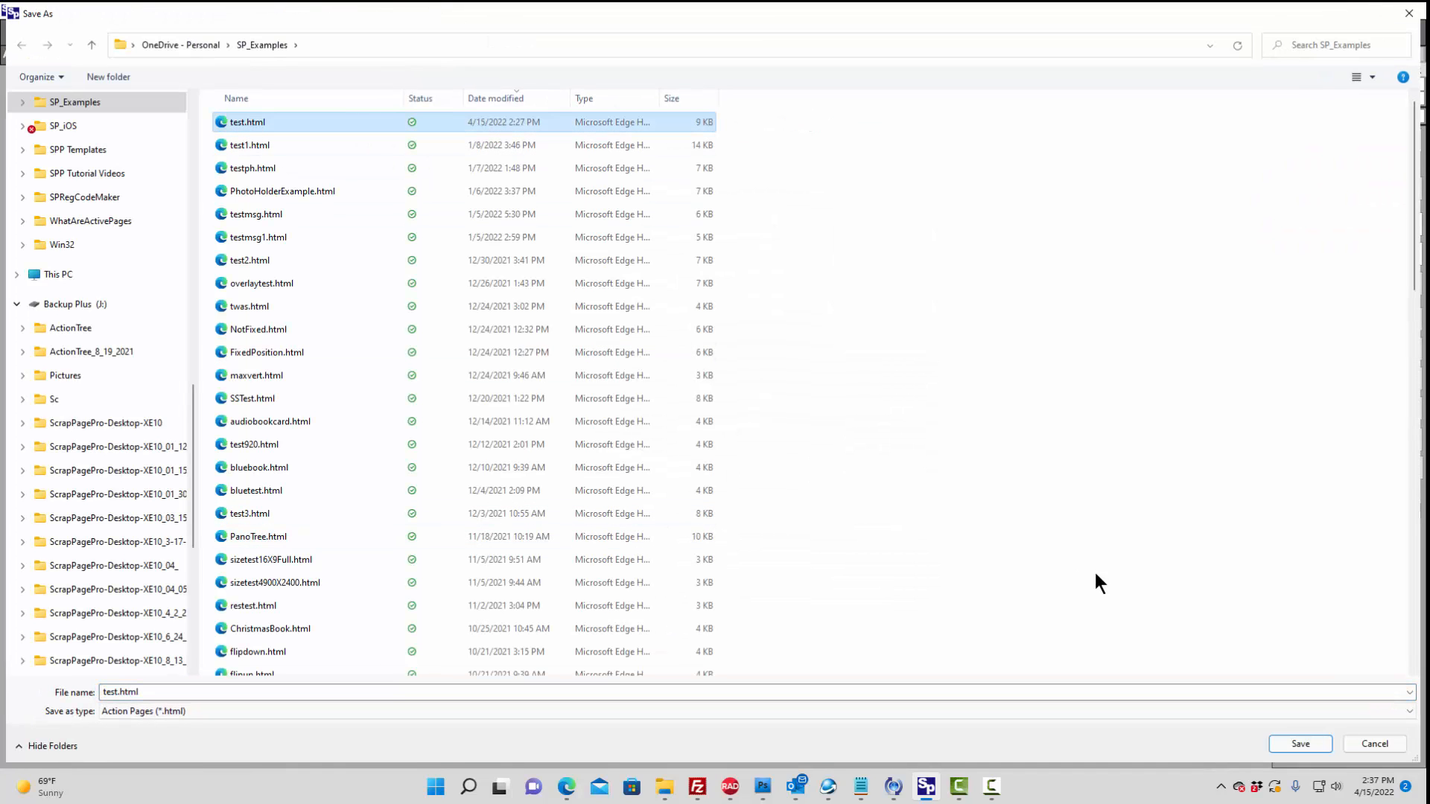
click(1298, 742)
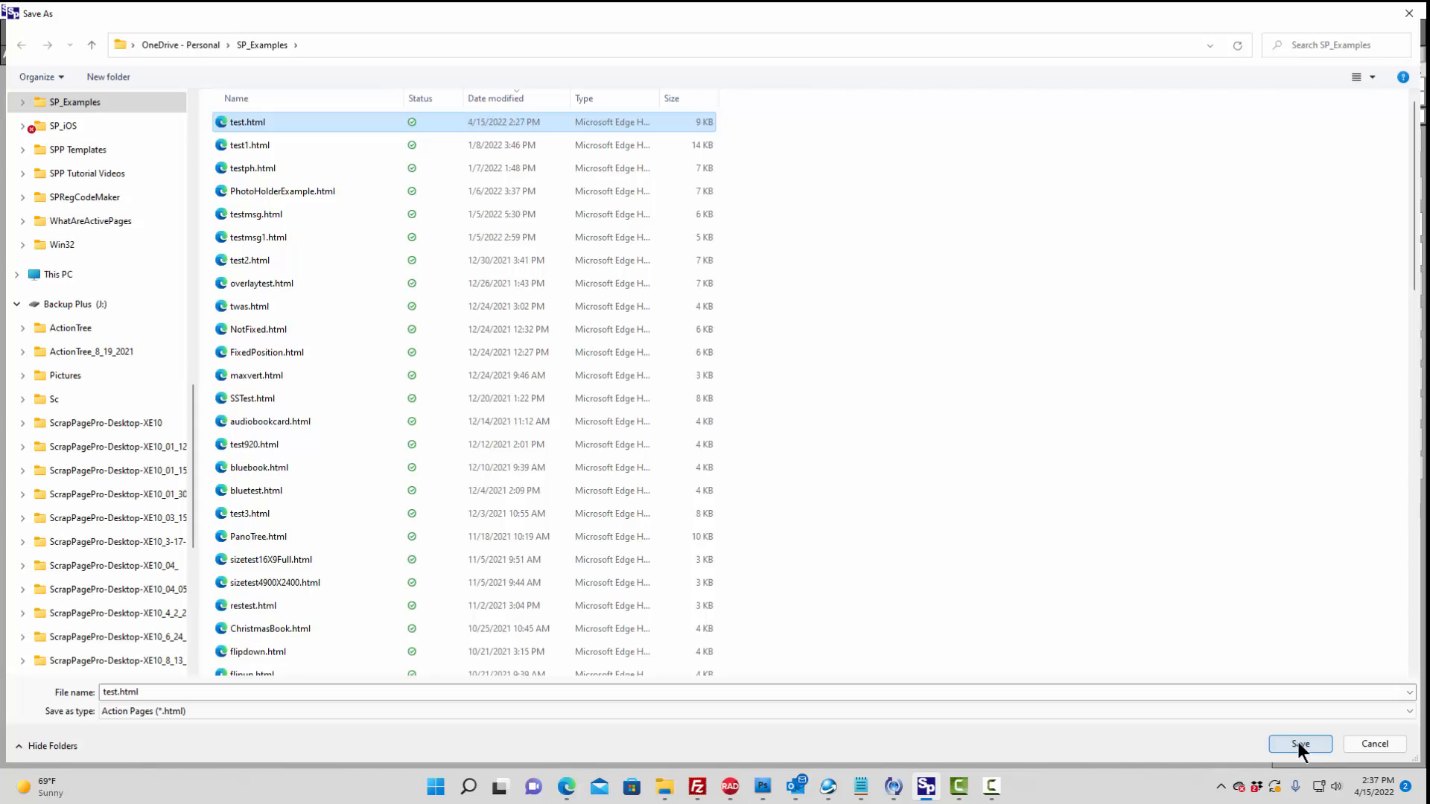
click(1299, 743)
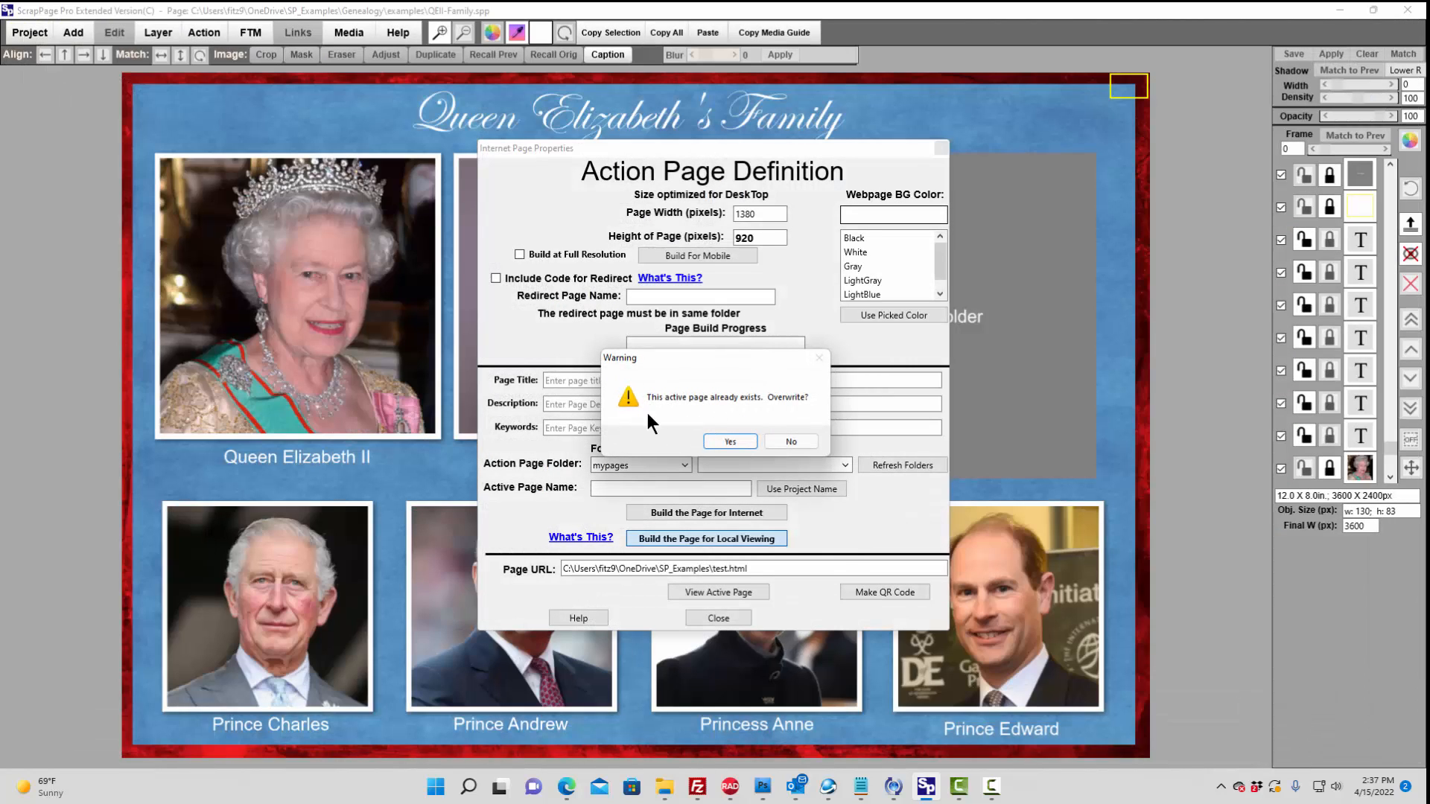
click(730, 443)
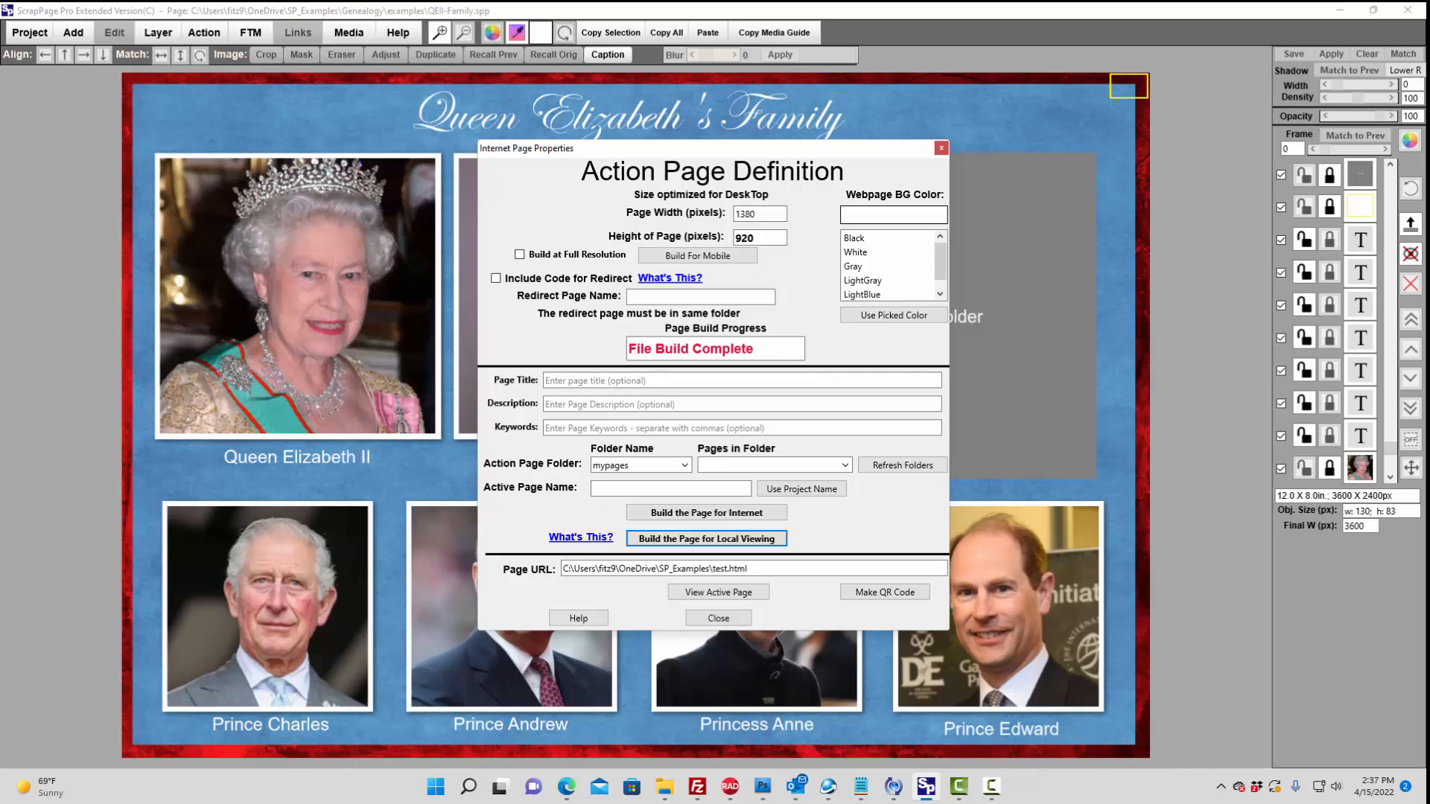
Step: View the built page in the browser and test the popup text of all six family photos, from Queen Elizabeth II to Prince Edward
click(720, 590)
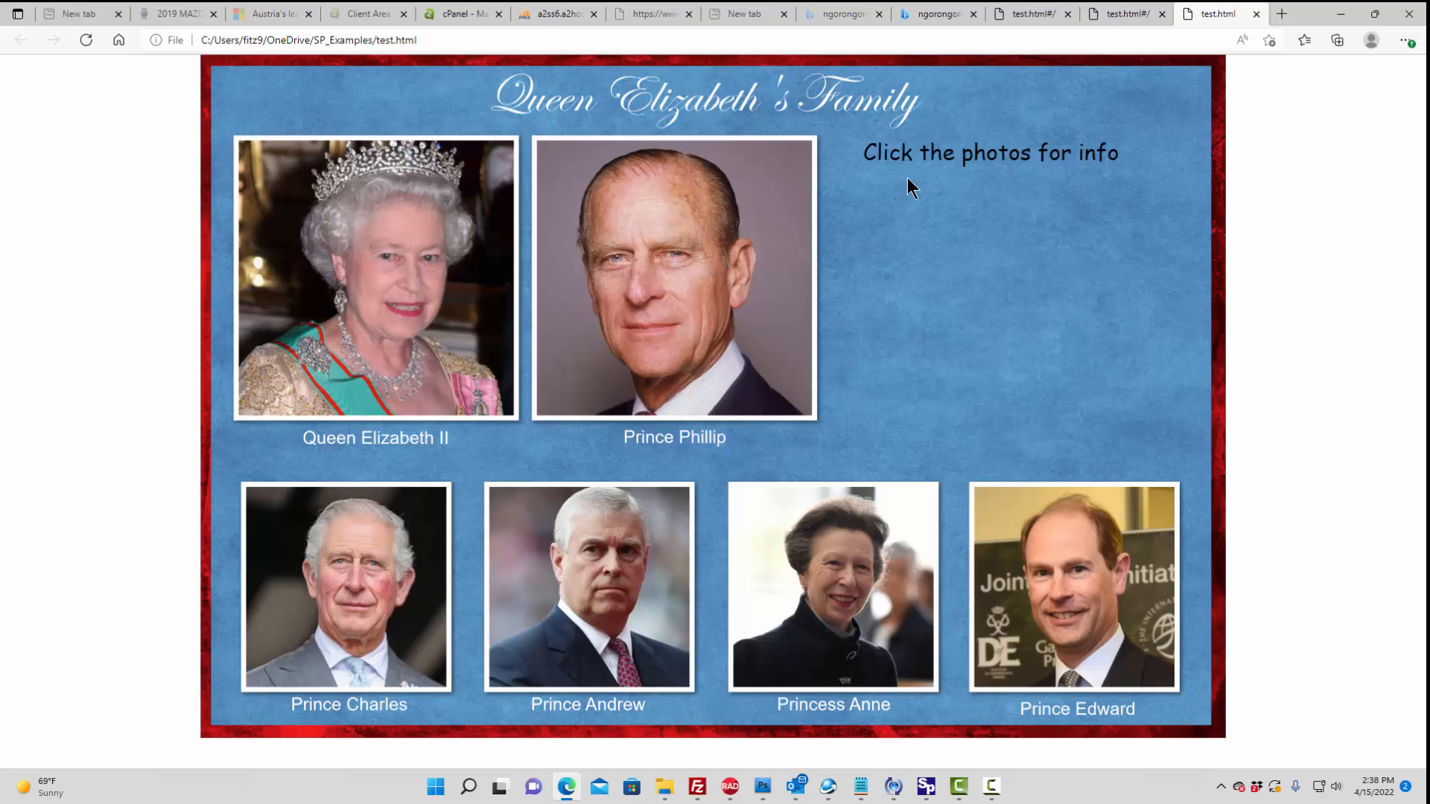
click(373, 266)
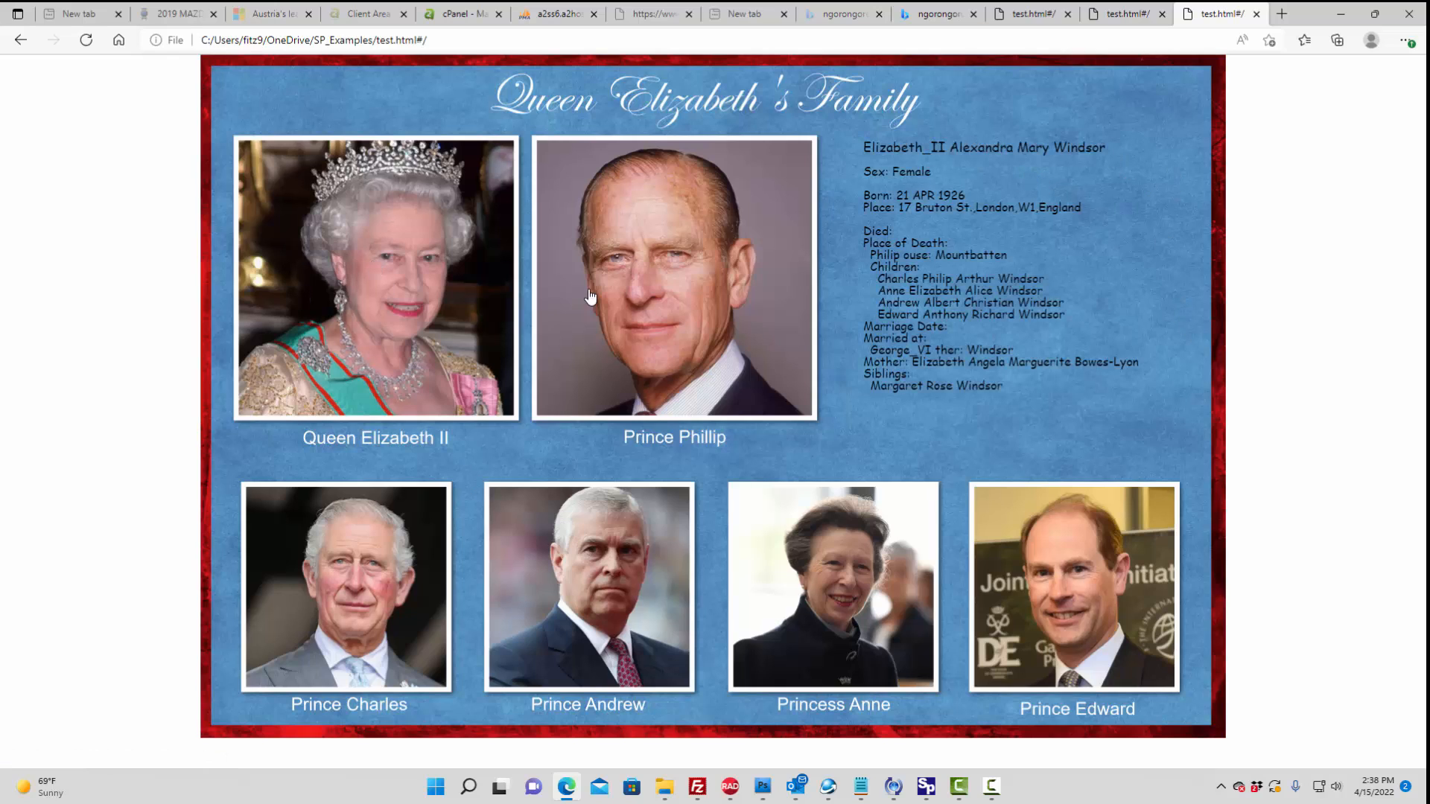
click(634, 289)
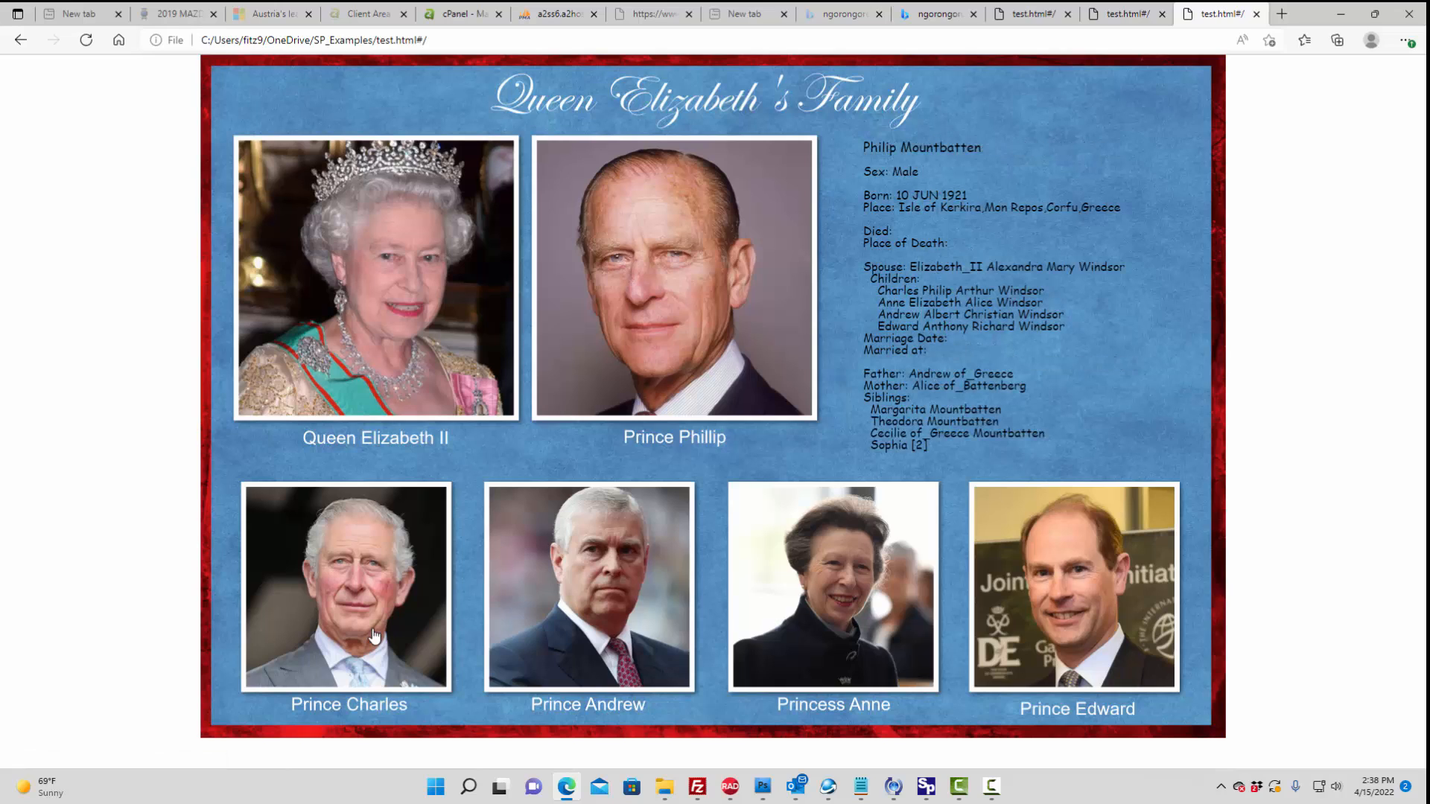
click(321, 622)
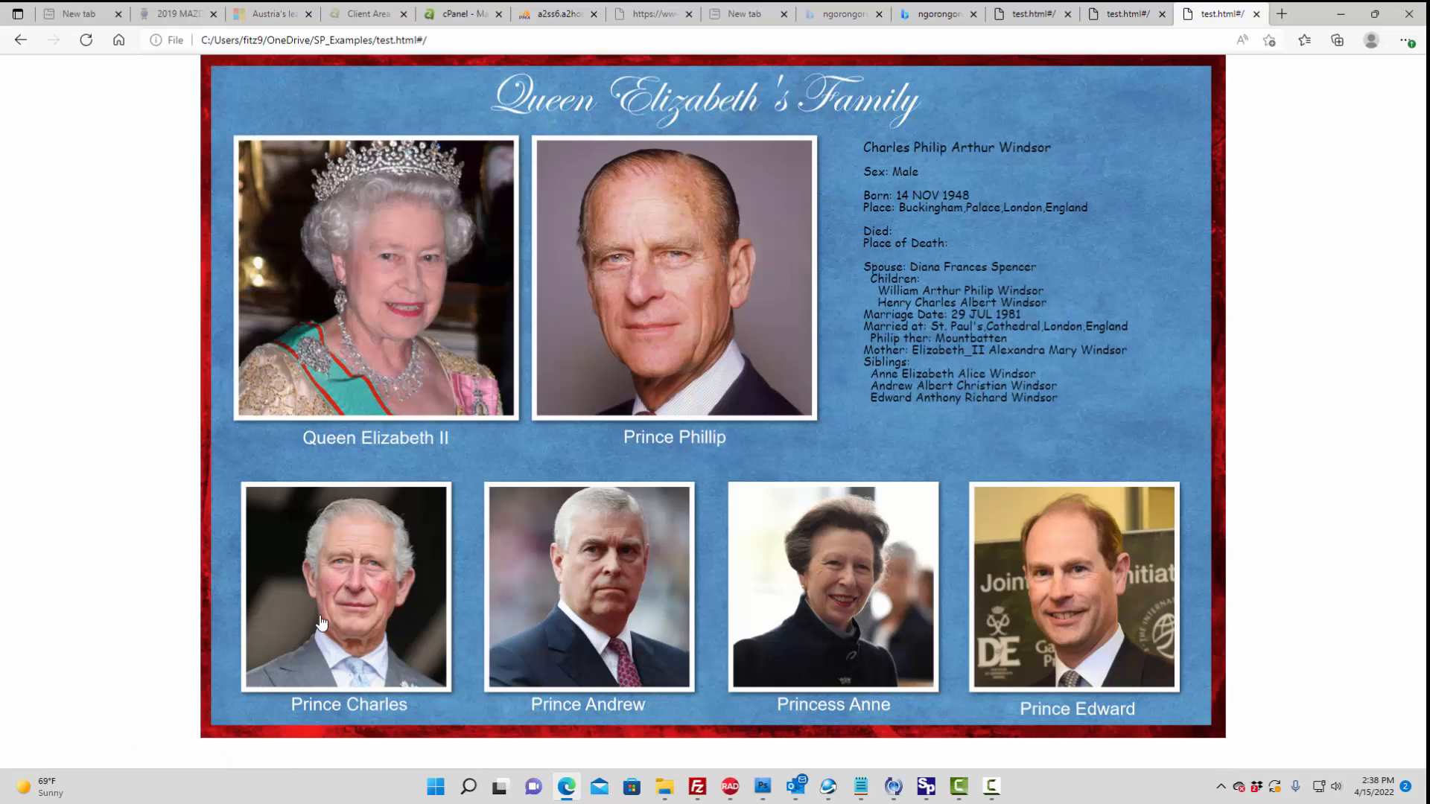
click(622, 594)
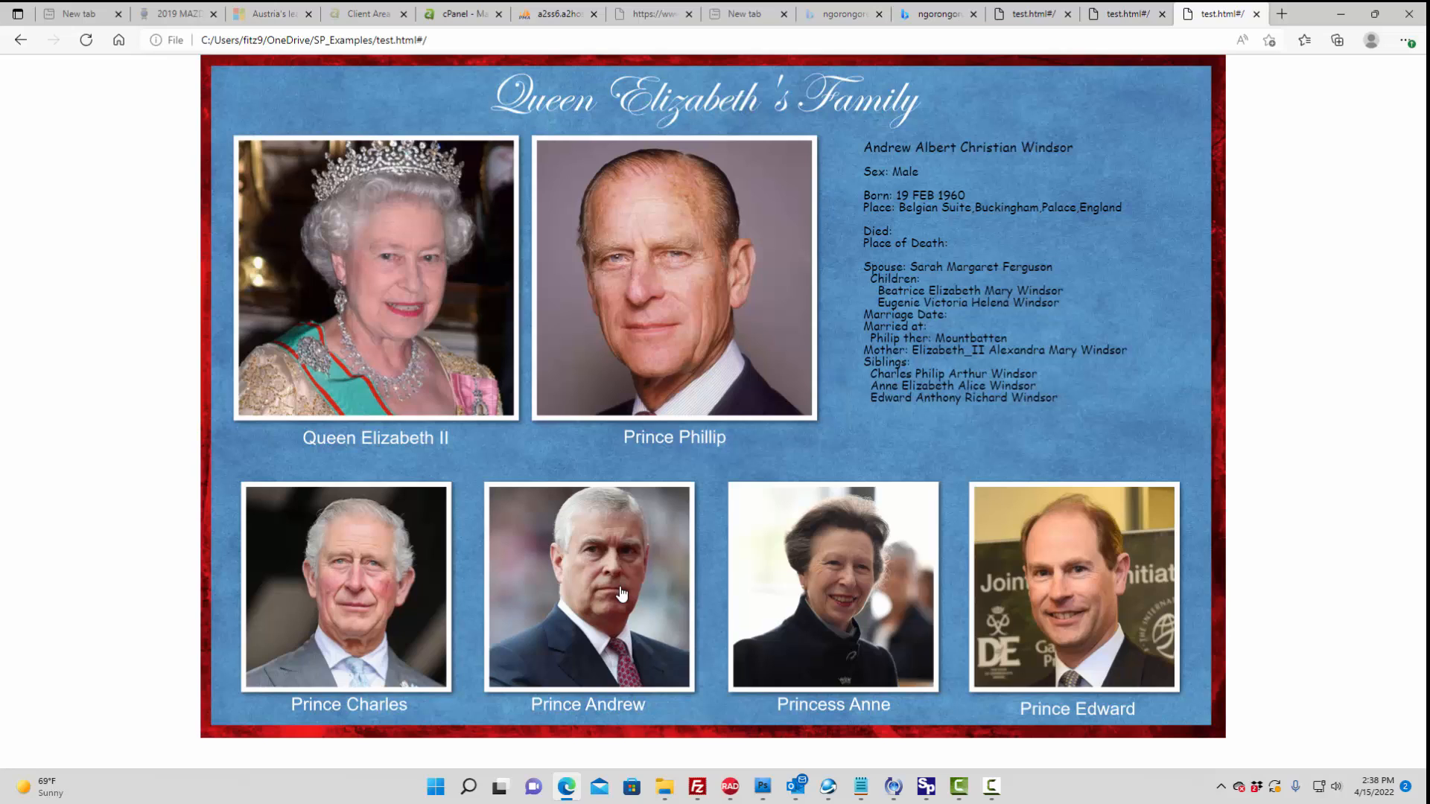
click(883, 599)
click(1118, 594)
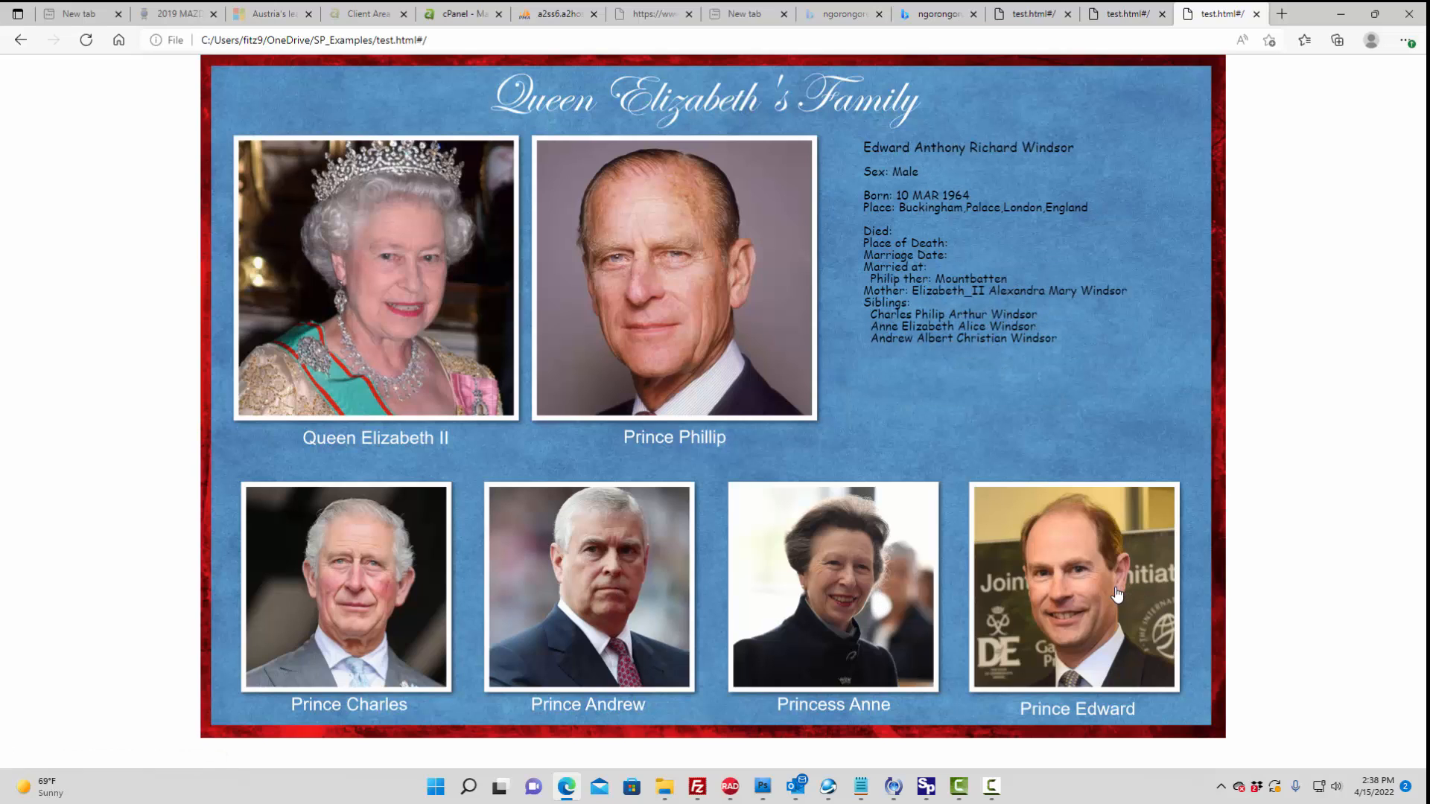